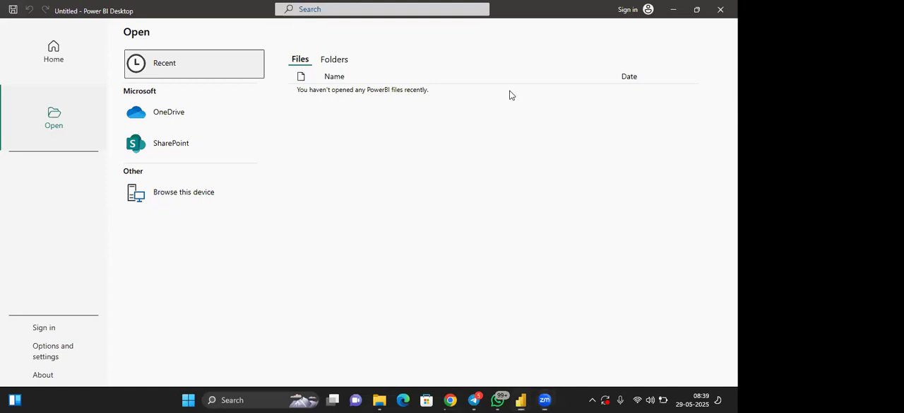
# Start a blank report from the Home screen and dismiss the dark mode and Live Edit announcements
pyautogui.press('super+Down')
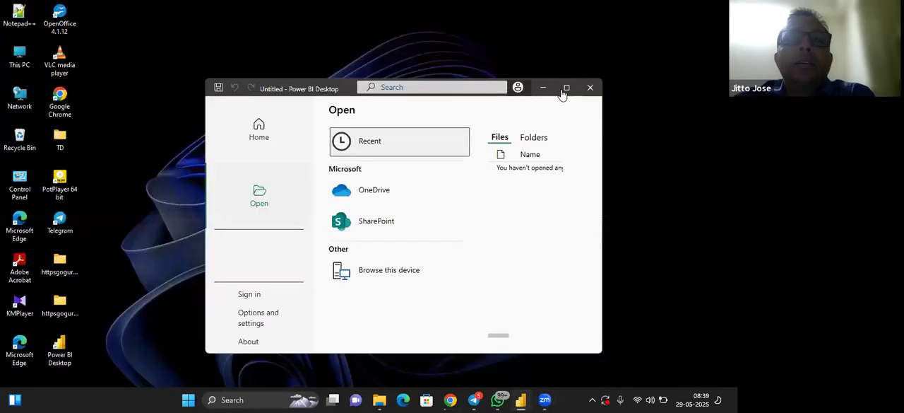
pyautogui.click(274, 131)
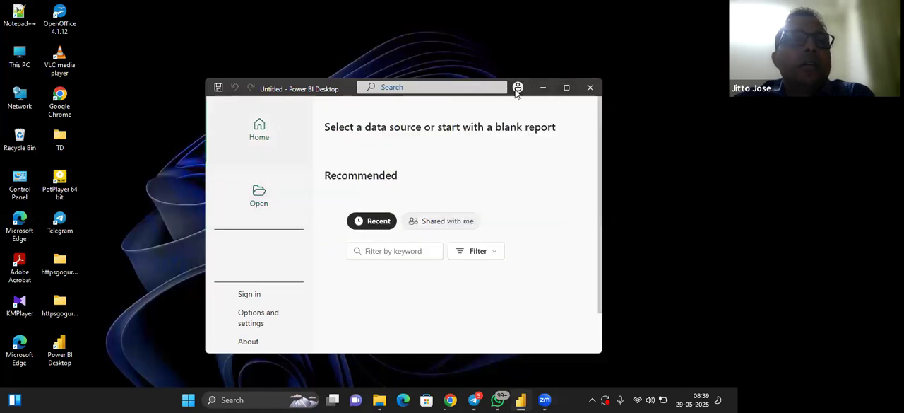
pyautogui.click(567, 88)
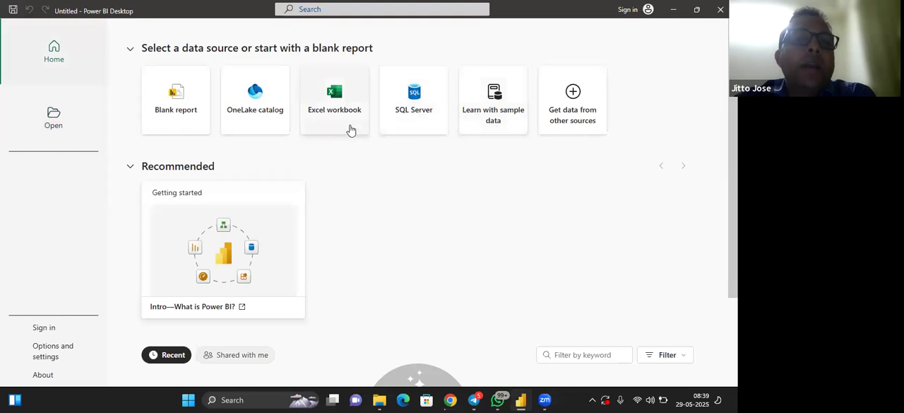
pyautogui.click(181, 117)
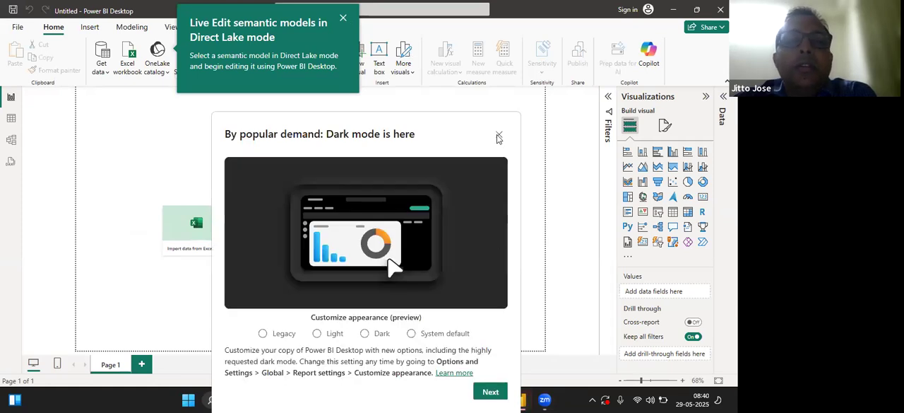
pyautogui.click(499, 136)
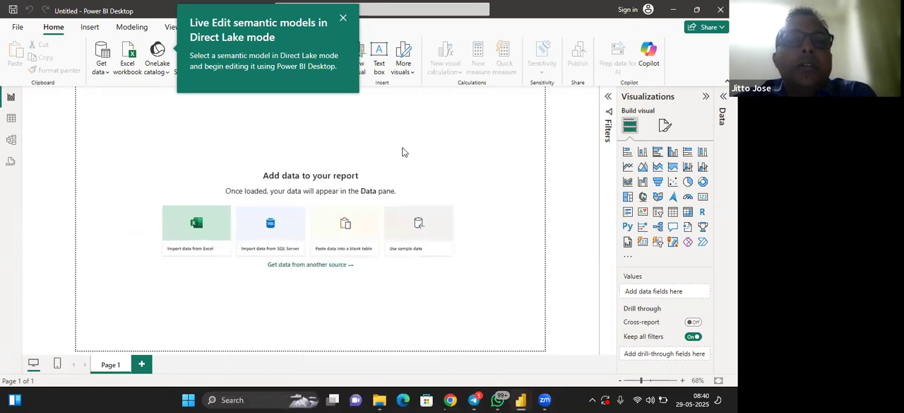
pyautogui.click(343, 19)
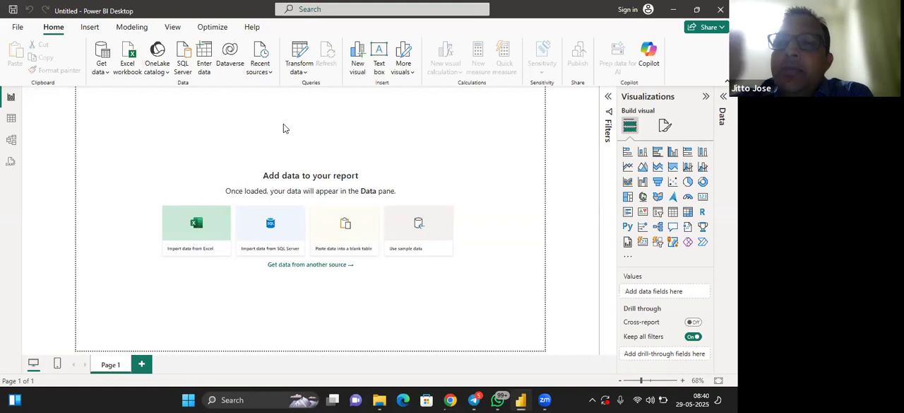
# Import the Excel workbook ECOMM DATA (1) (1) from the Downloads folder as the report's data source
pyautogui.click(207, 224)
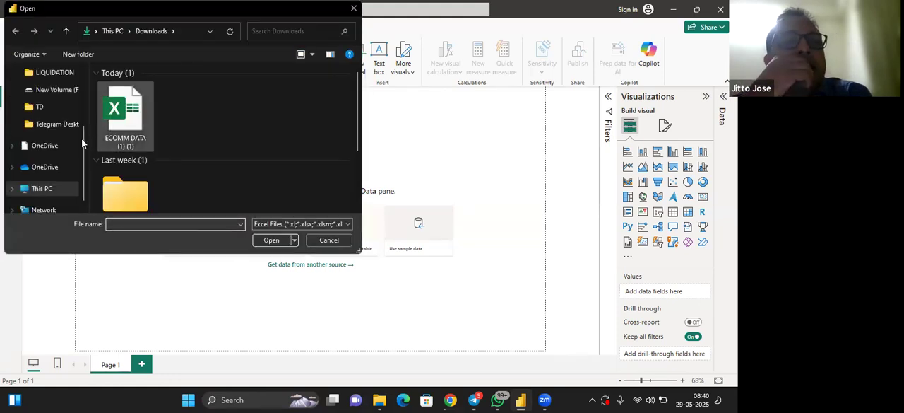
pyautogui.scroll(3, 60, 132)
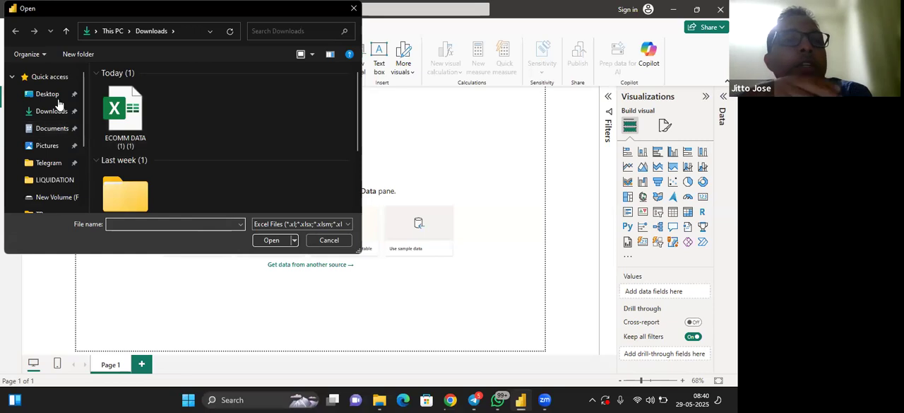
pyautogui.click(67, 111)
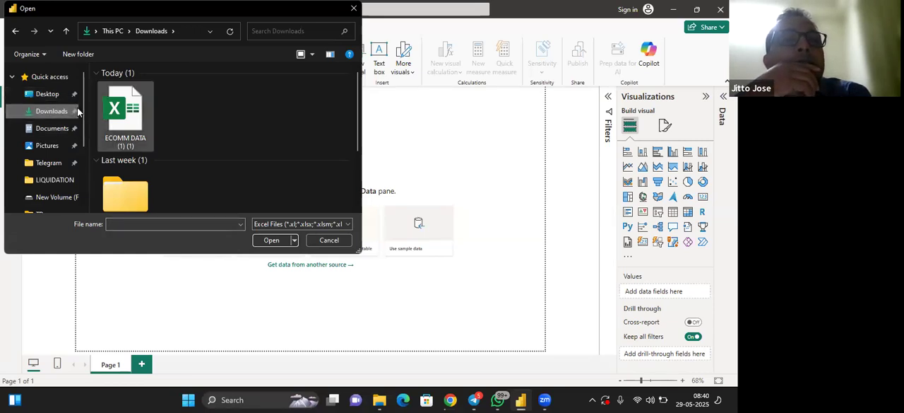
pyautogui.click(125, 113)
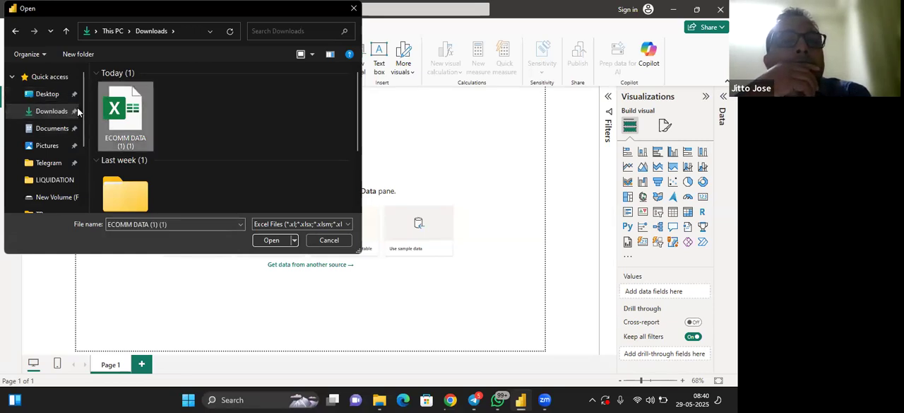
pyautogui.click(276, 240)
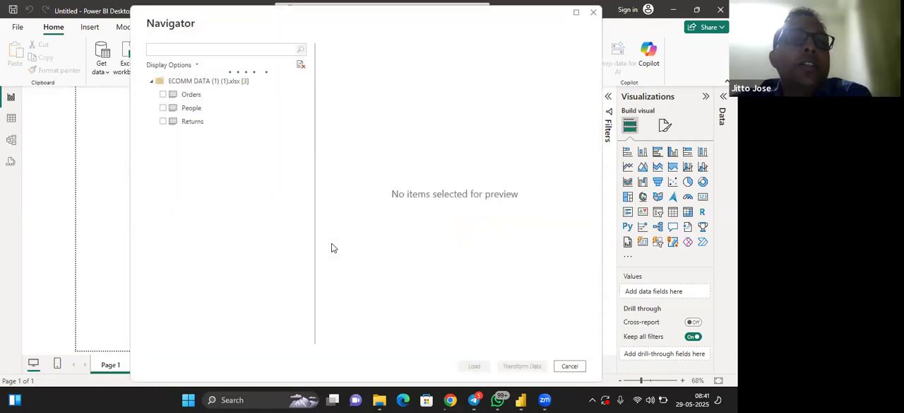
# Preview the workbook's Orders table and load it into the report
pyautogui.click(197, 98)
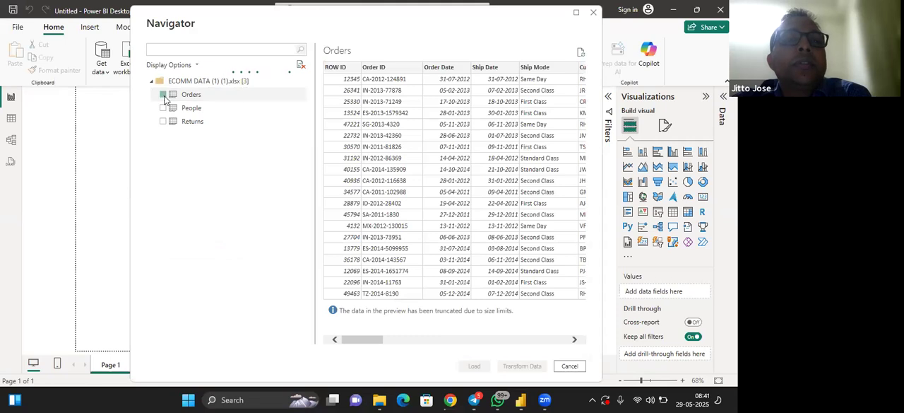
pyautogui.click(164, 96)
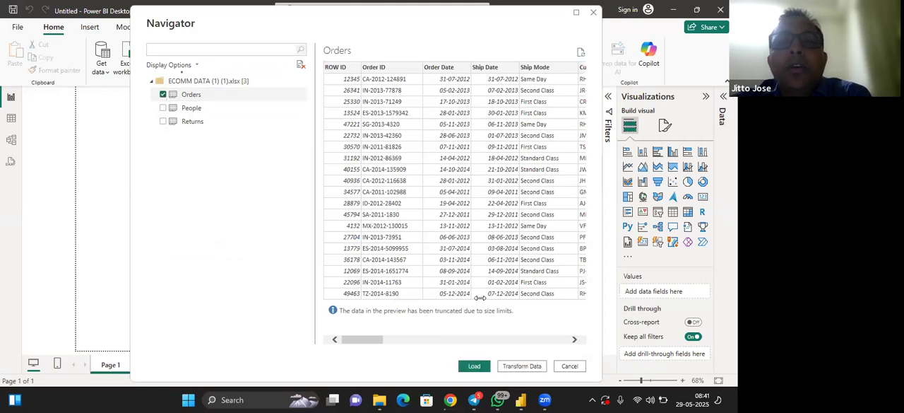
pyautogui.click(473, 365)
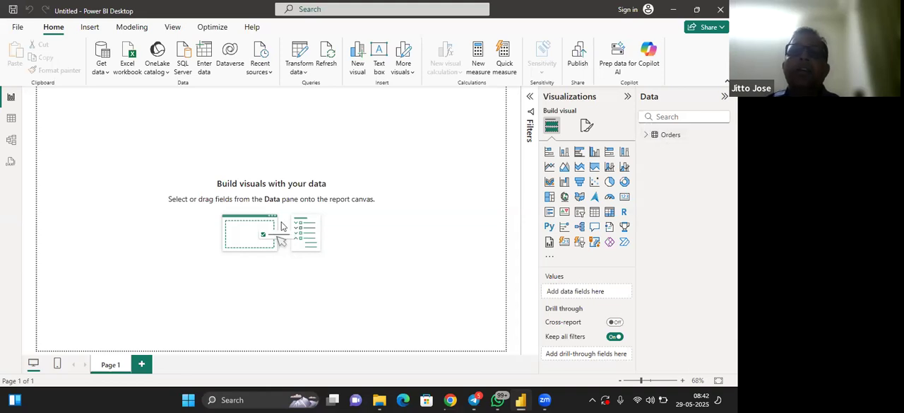
# Expand the Orders table to list its fields, keeping the table name as it is
pyautogui.click(671, 135)
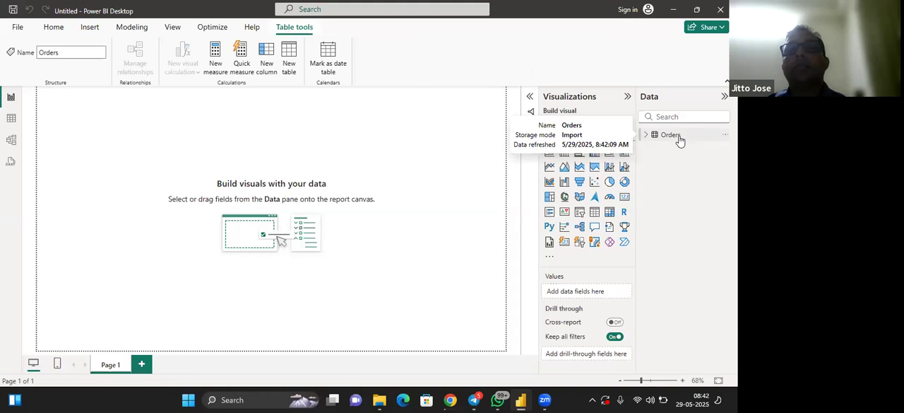
pyautogui.doubleClick(680, 138)
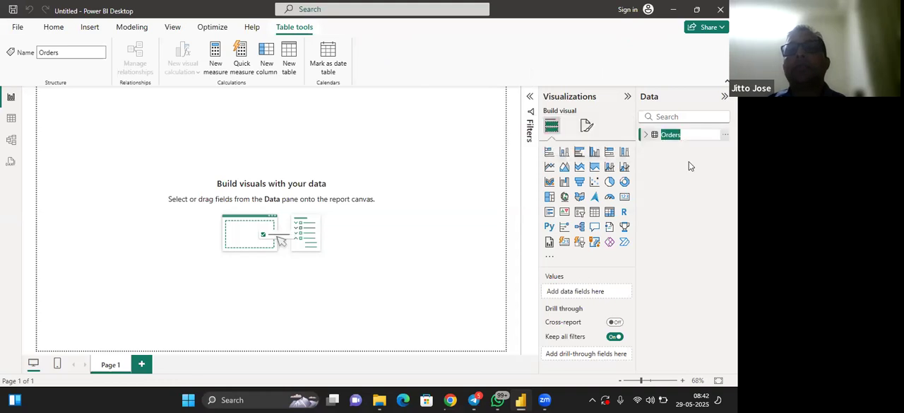
pyautogui.click(688, 161)
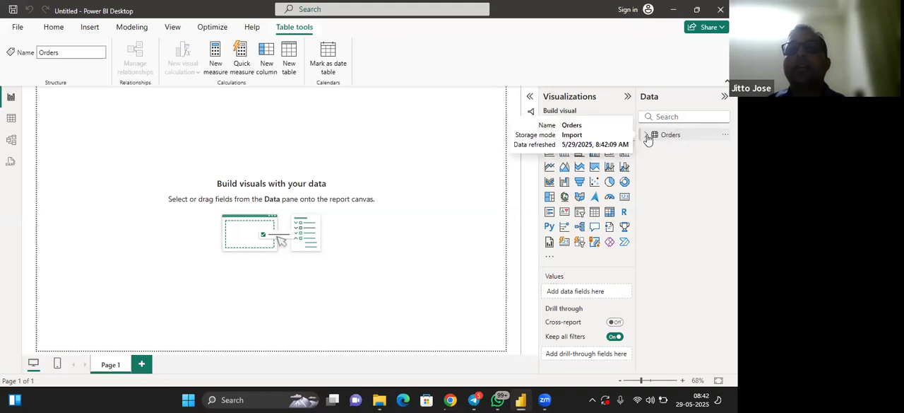
pyautogui.click(646, 135)
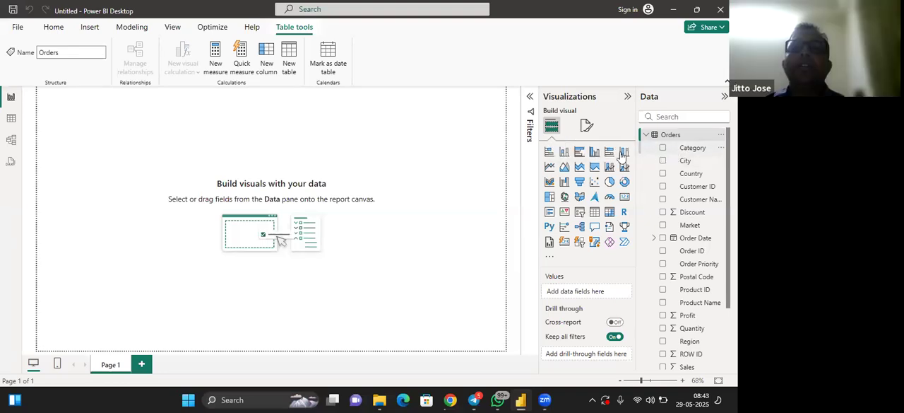
# Add a stacked column chart in the page's lower-left corner with Category on the X-axis and Sales on the Y-axis
pyautogui.click(564, 153)
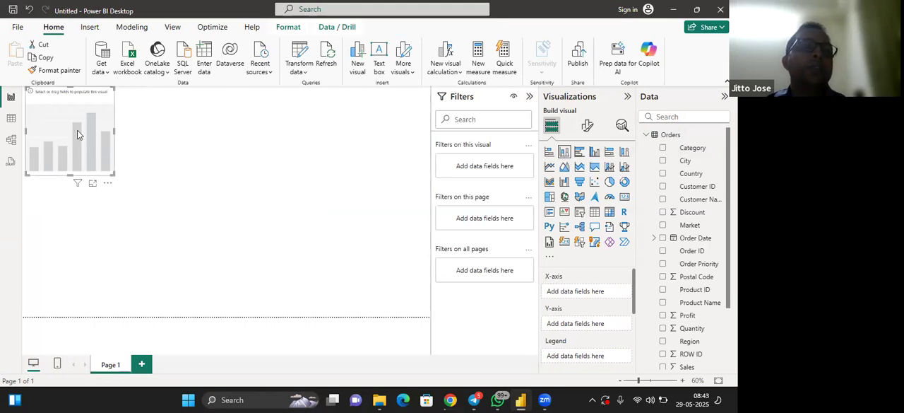
pyautogui.moveTo(77, 134); pyautogui.dragTo(69, 260)
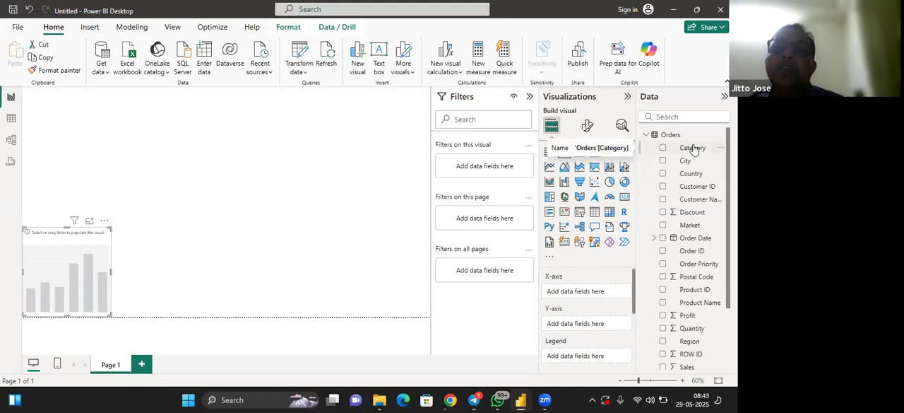
pyautogui.moveTo(694, 148); pyautogui.dragTo(604, 296)
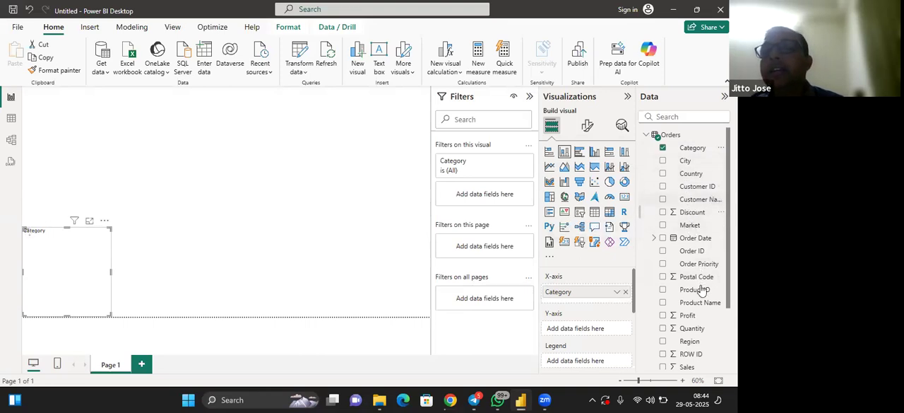
pyautogui.scroll(-2, 685, 318)
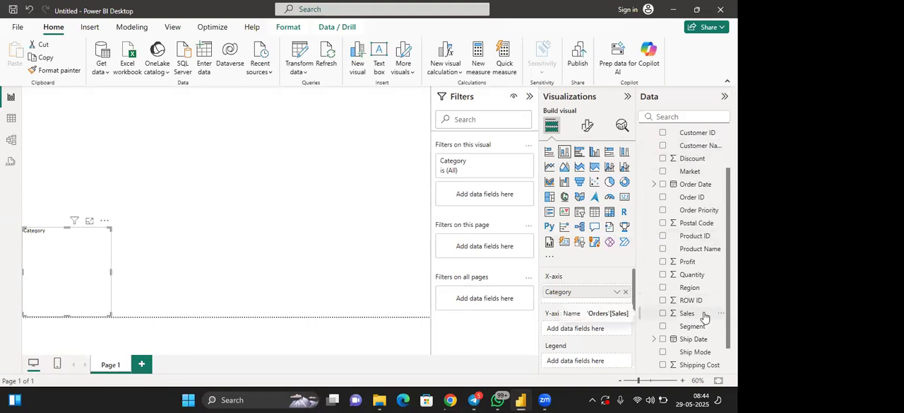
pyautogui.moveTo(704, 316); pyautogui.dragTo(605, 331)
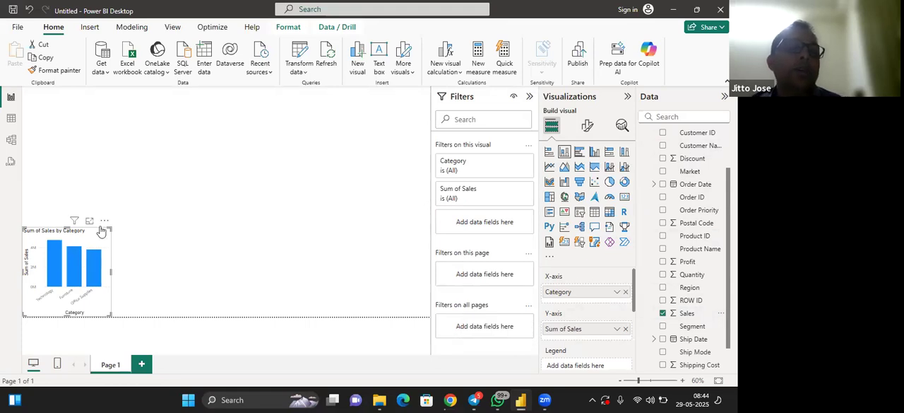
# Enlarge the Sales by Category column chart, trim its width slightly, and deselect it
pyautogui.moveTo(166, 201); pyautogui.dragTo(189, 204)
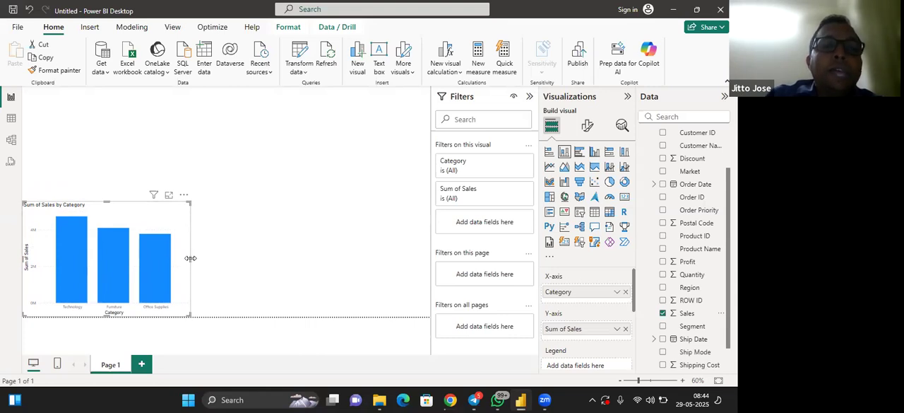
pyautogui.moveTo(191, 257); pyautogui.dragTo(176, 261)
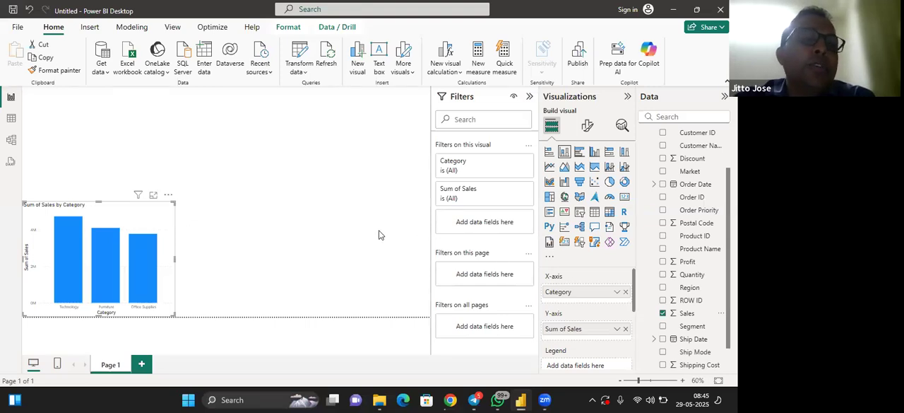
pyautogui.click(236, 225)
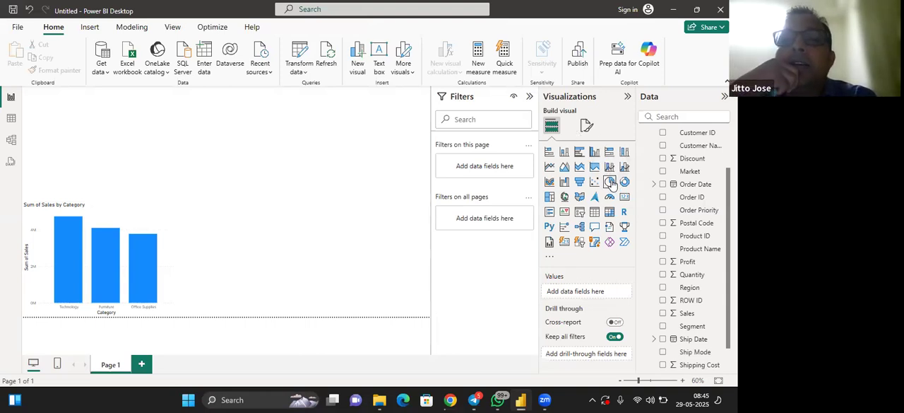
# Add an empty pie chart directly beside the column chart on the page's lower edge and narrow it slightly
pyautogui.click(610, 182)
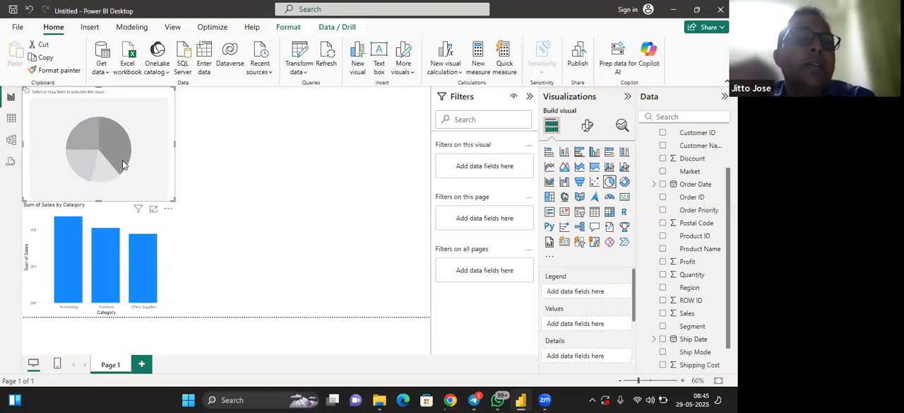
pyautogui.moveTo(127, 165); pyautogui.dragTo(276, 279)
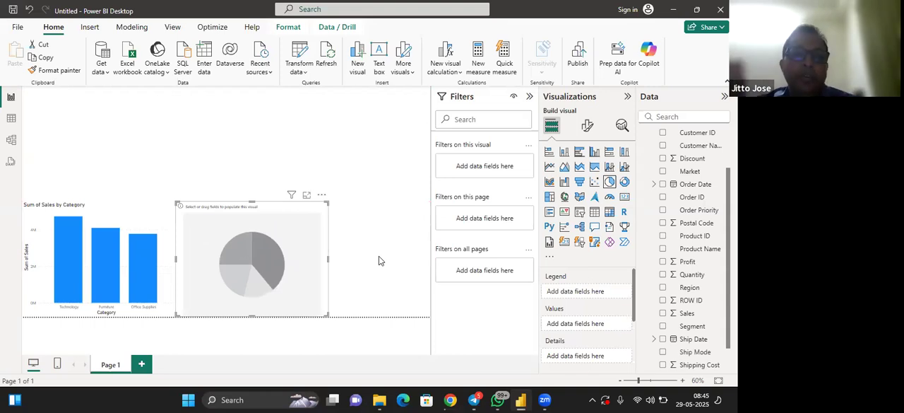
pyautogui.press('XF86AudioRaiseVolume')
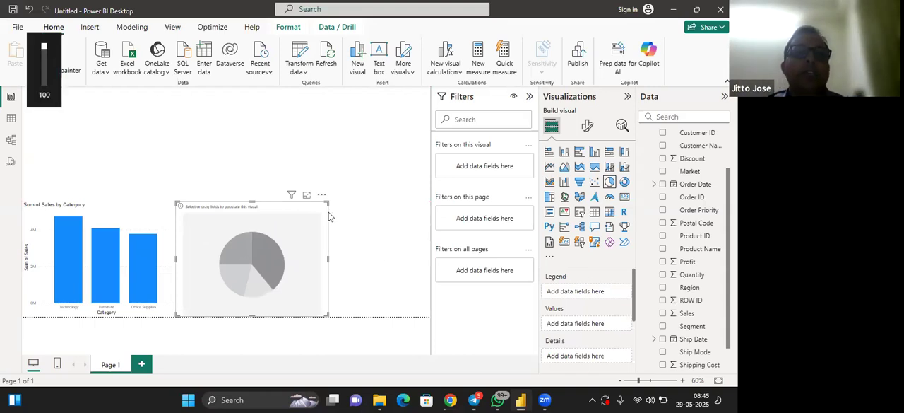
pyautogui.moveTo(327, 257); pyautogui.dragTo(301, 259)
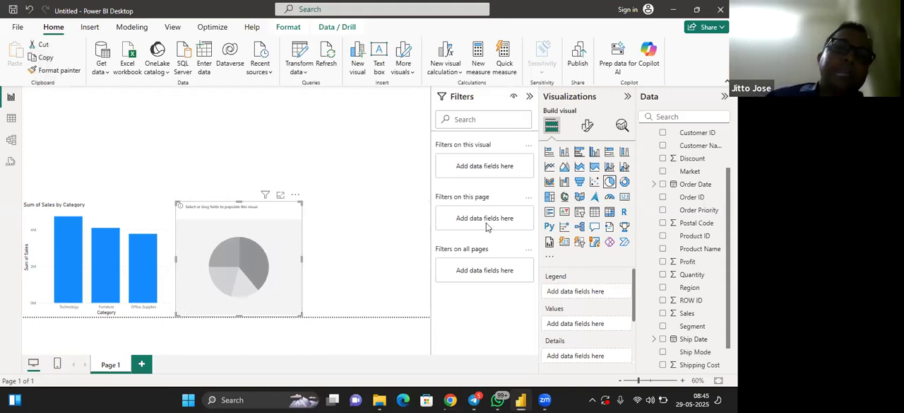
pyautogui.click(357, 204)
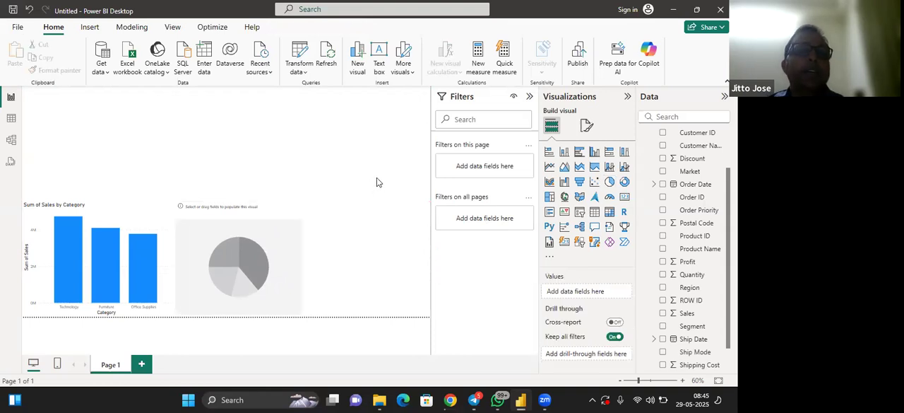
pyautogui.click(609, 182)
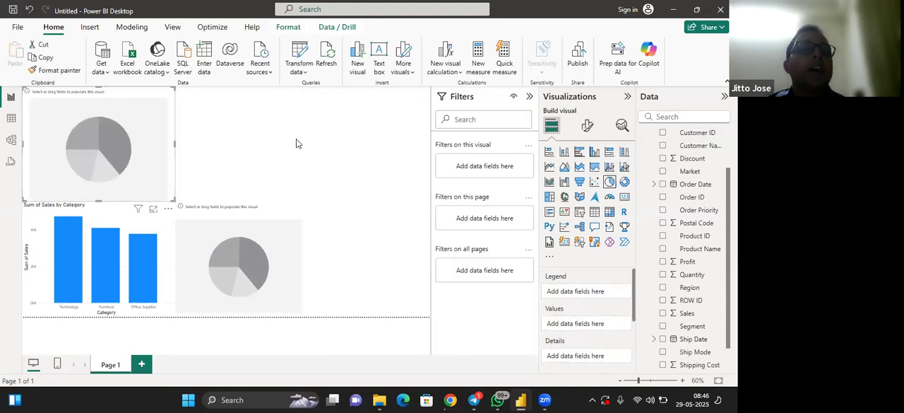
pyautogui.press('Delete')
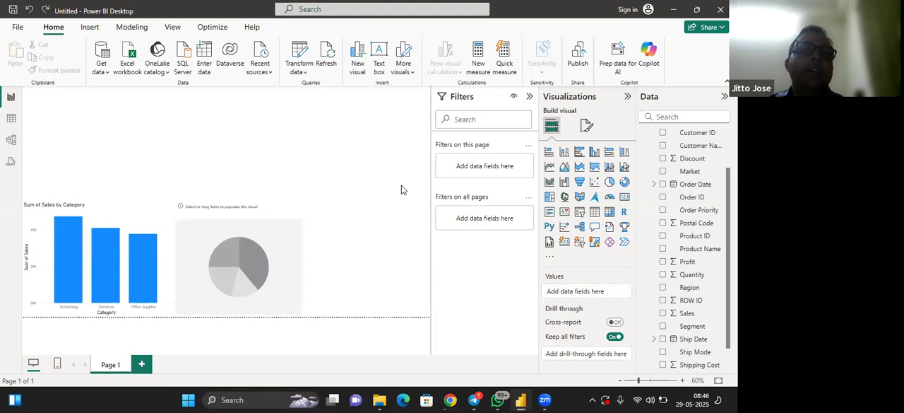
# Fill the empty pie chart with Market as the legend and Sales as the values, and deselect it
pyautogui.click(256, 266)
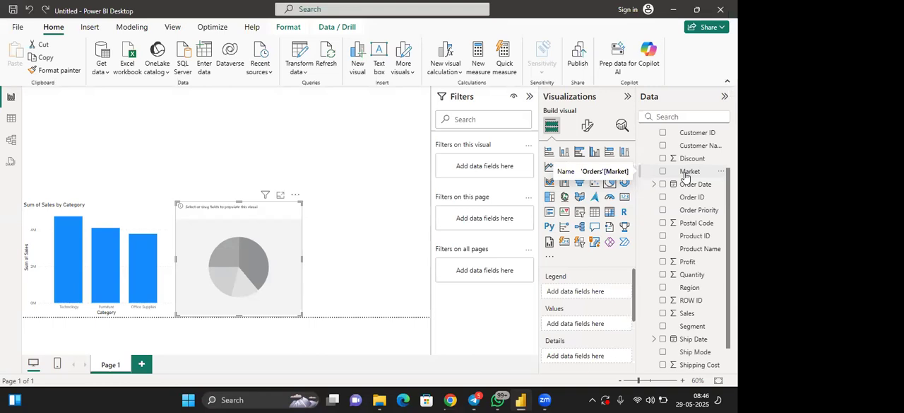
pyautogui.moveTo(684, 176); pyautogui.dragTo(577, 296)
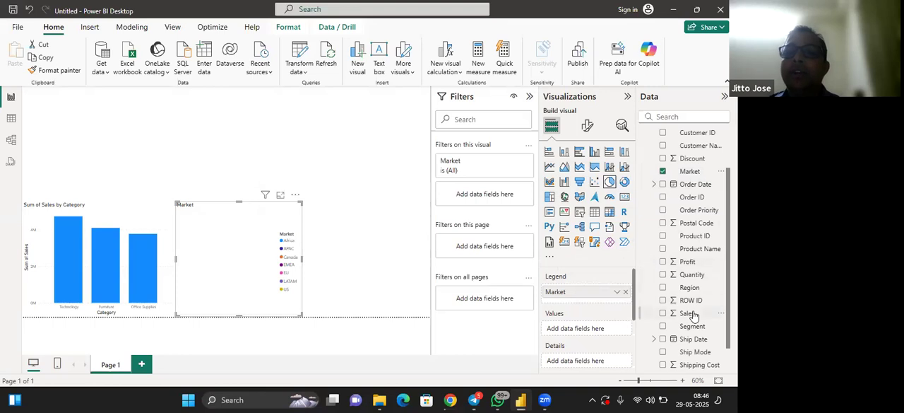
pyautogui.moveTo(692, 315); pyautogui.dragTo(592, 330)
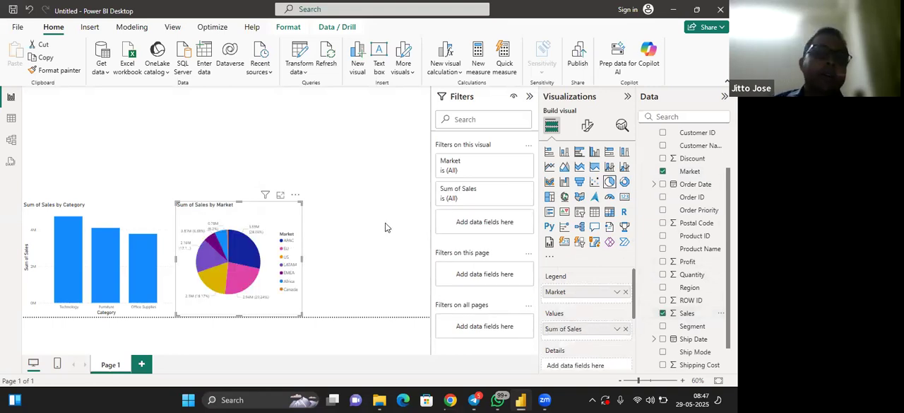
pyautogui.click(352, 191)
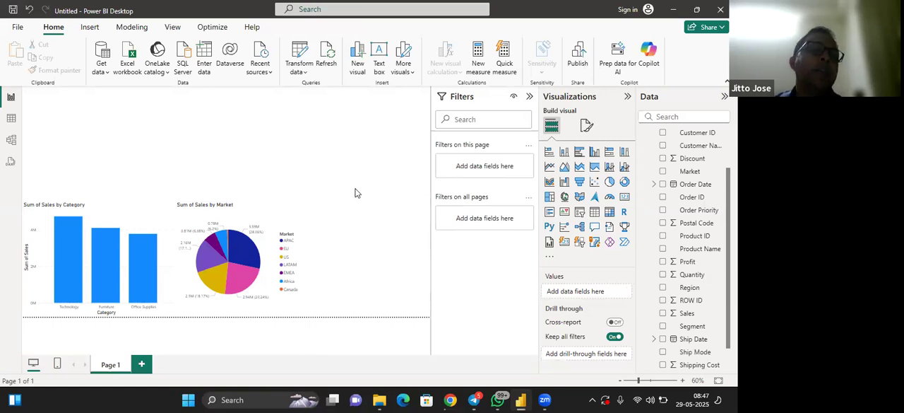
# Try to turn on Bluetooth from the Windows quick settings
pyautogui.click(593, 400)
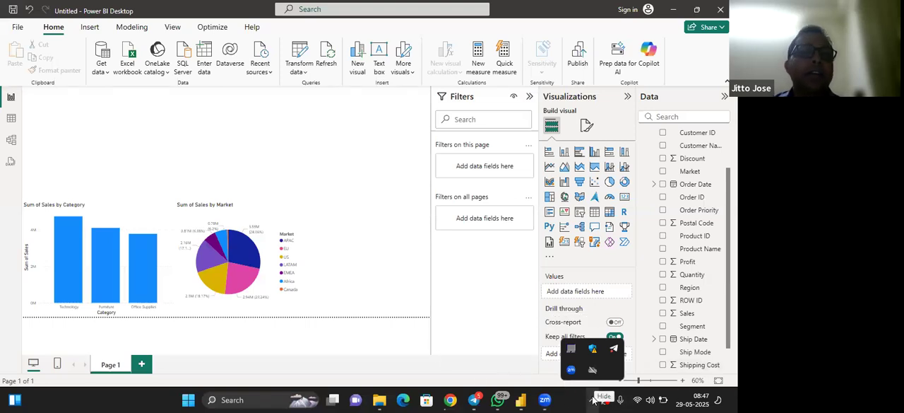
pyautogui.click(636, 400)
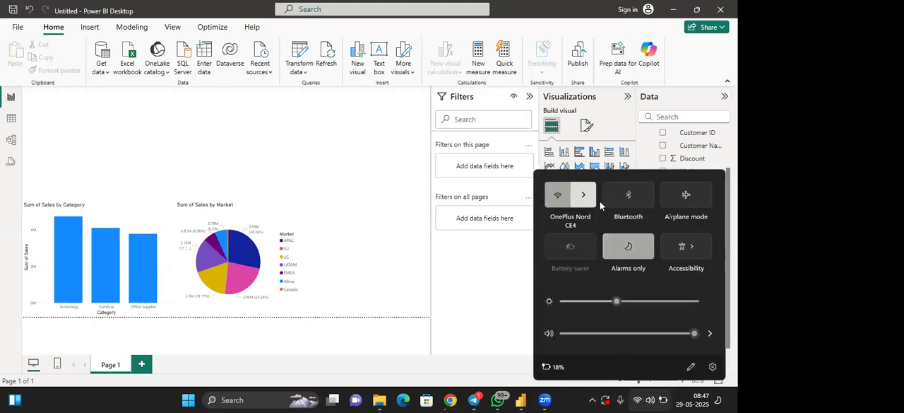
pyautogui.click(639, 197)
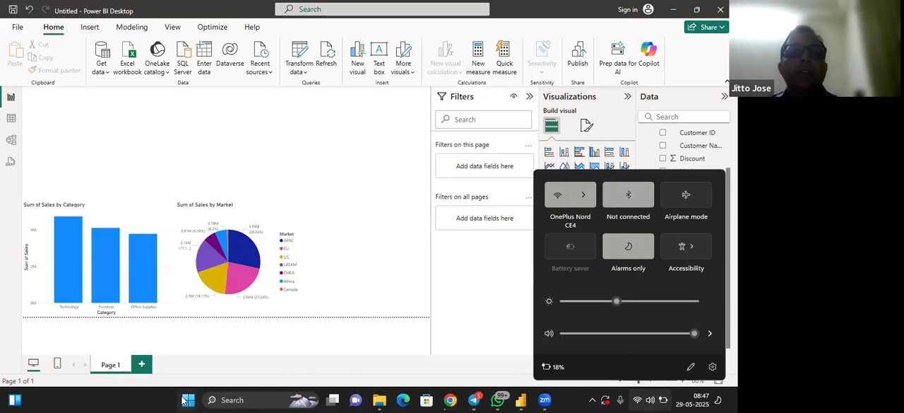
# Search Windows for the Bluetooth and other devices settings and turn Bluetooth on there
pyautogui.press('super')
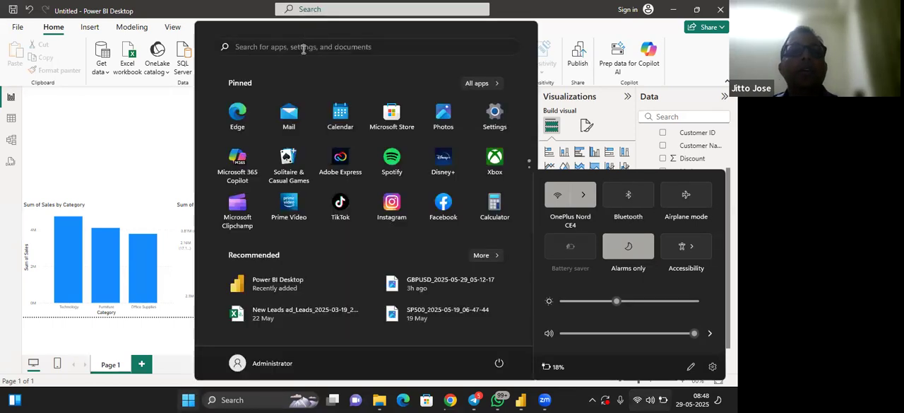
pyautogui.click(303, 47)
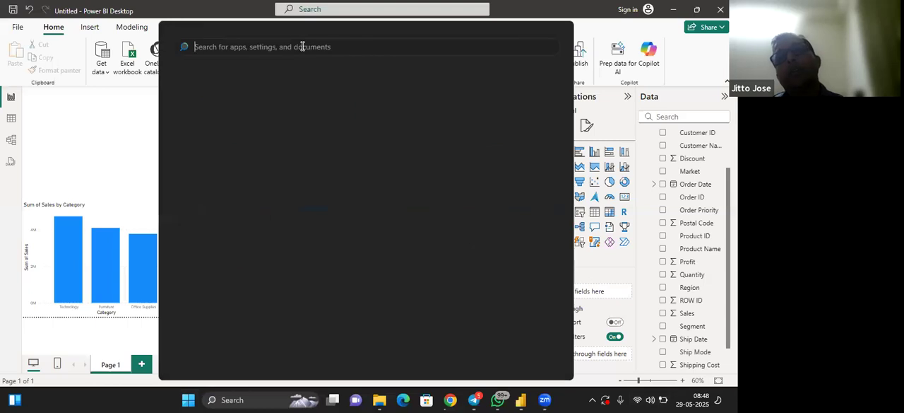
pyautogui.write('blue')
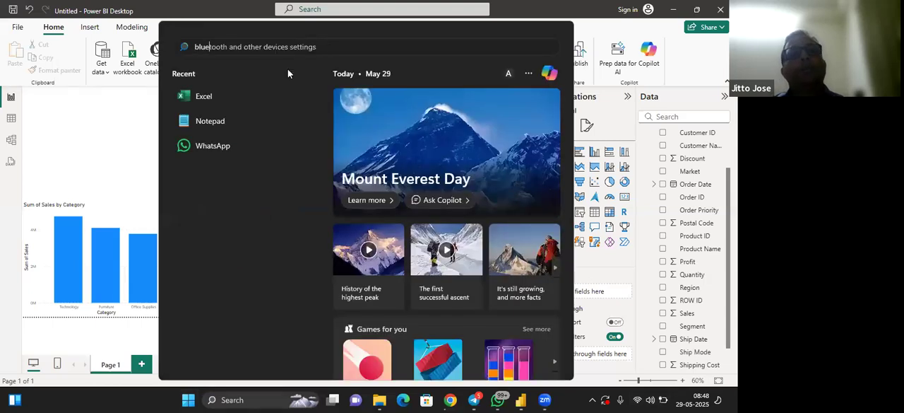
pyautogui.press('Return')
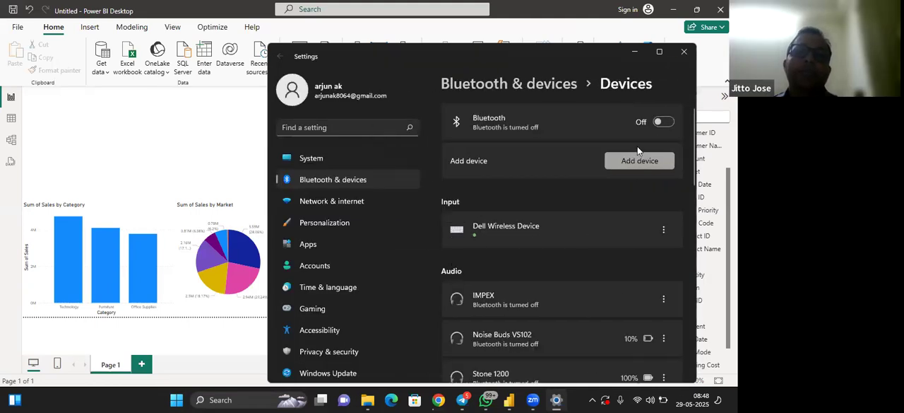
pyautogui.click(664, 122)
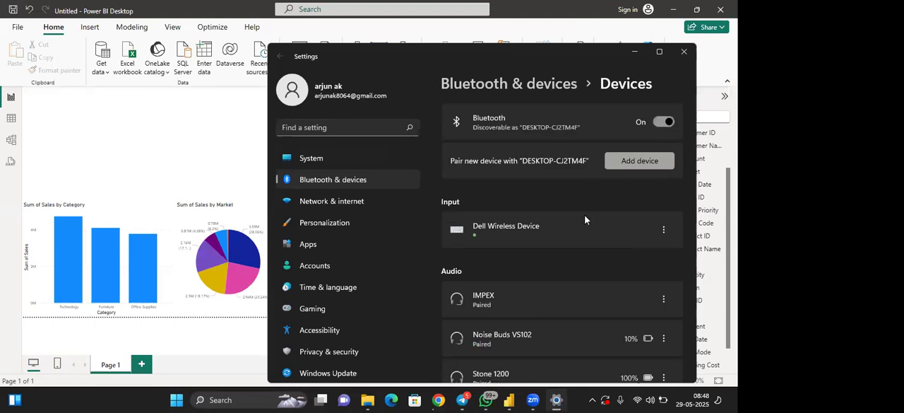
# Review the paired devices, try to add a new Bluetooth device, and close the Windows settings
pyautogui.scroll(-2, 607, 267)
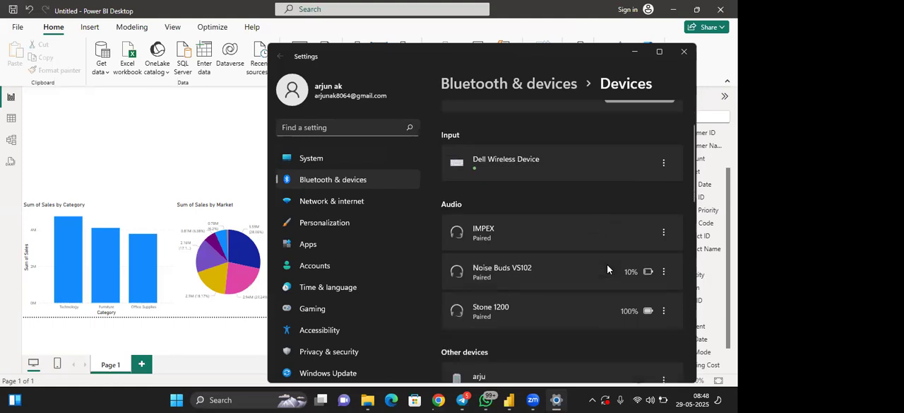
pyautogui.scroll(-1, 581, 269)
pyautogui.scroll(-3, 581, 306)
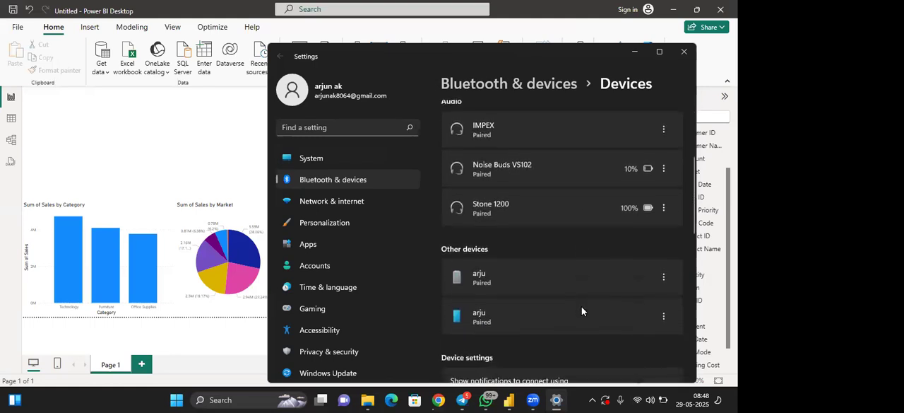
pyautogui.scroll(2, 581, 307)
pyautogui.scroll(1, 581, 307)
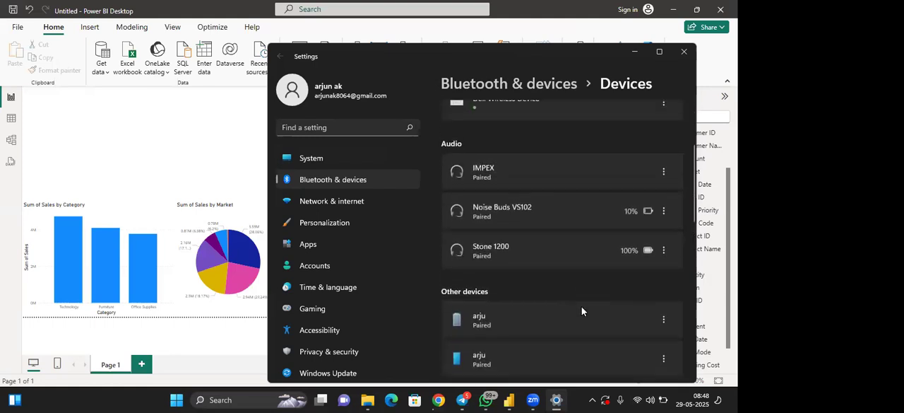
pyautogui.scroll(2, 636, 261)
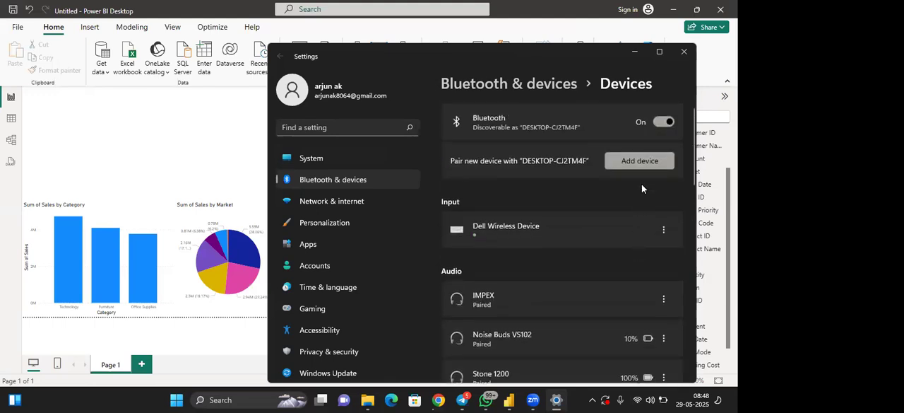
pyautogui.click(642, 161)
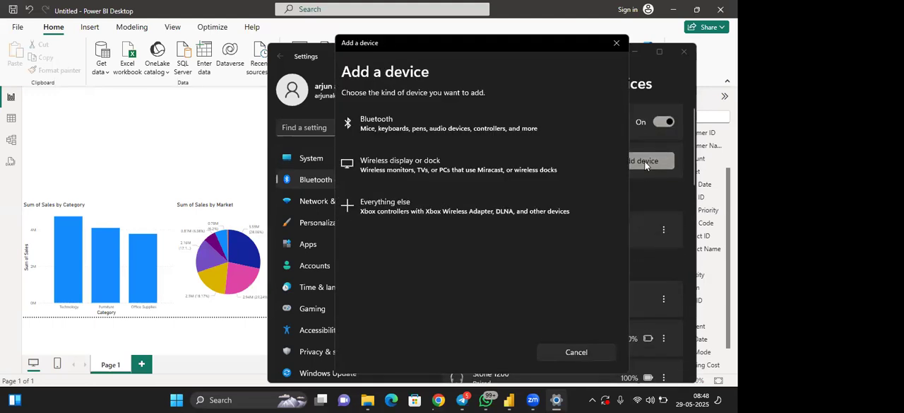
pyautogui.click(466, 125)
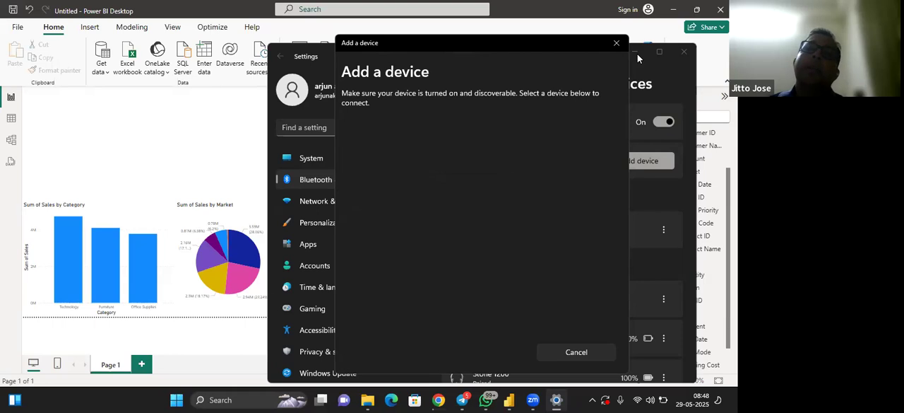
pyautogui.click(681, 52)
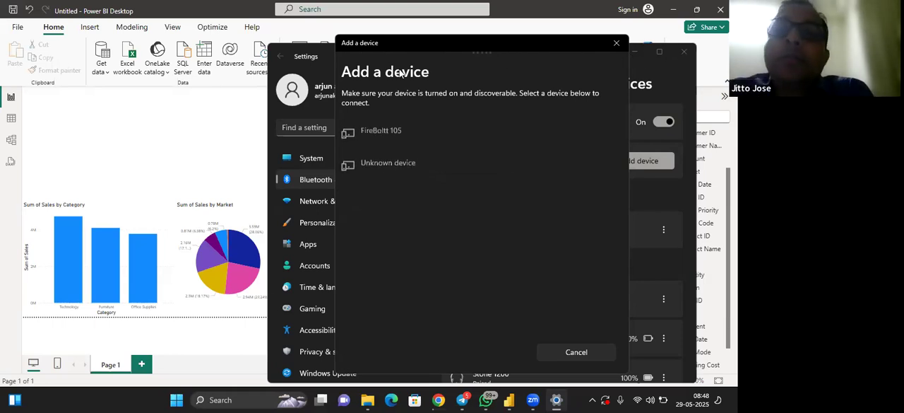
pyautogui.moveTo(369, 45); pyautogui.dragTo(164, 156)
pyautogui.click(392, 156)
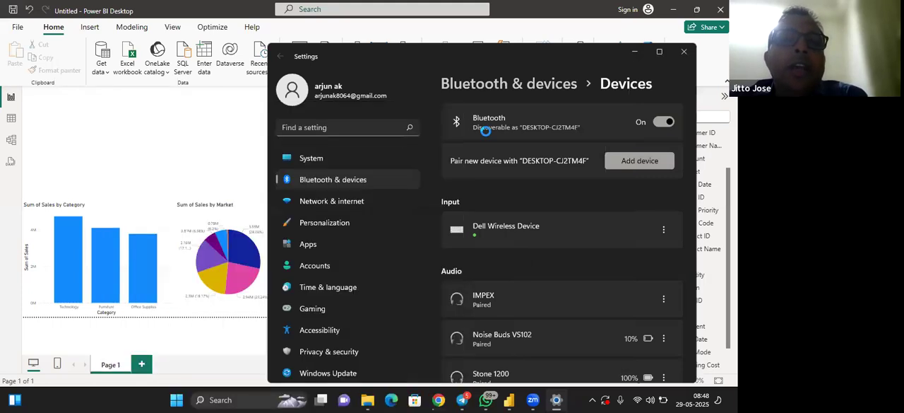
pyautogui.click(682, 52)
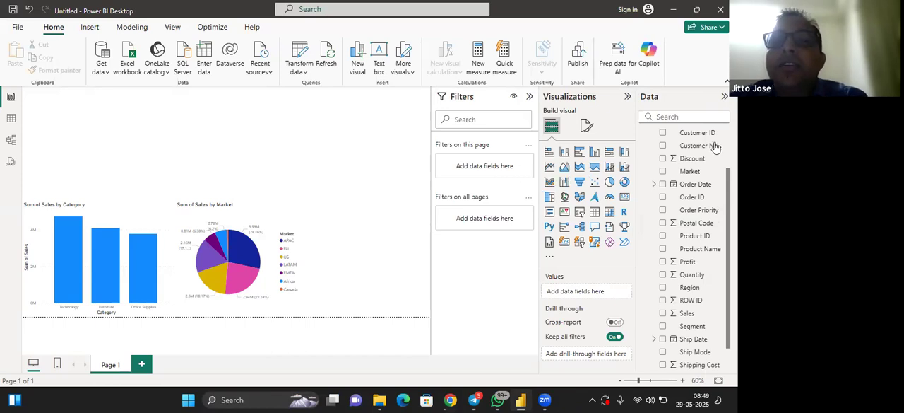
# Add an empty funnel chart in the page's lower-right corner and narrow it to clear the pie chart
pyautogui.click(579, 182)
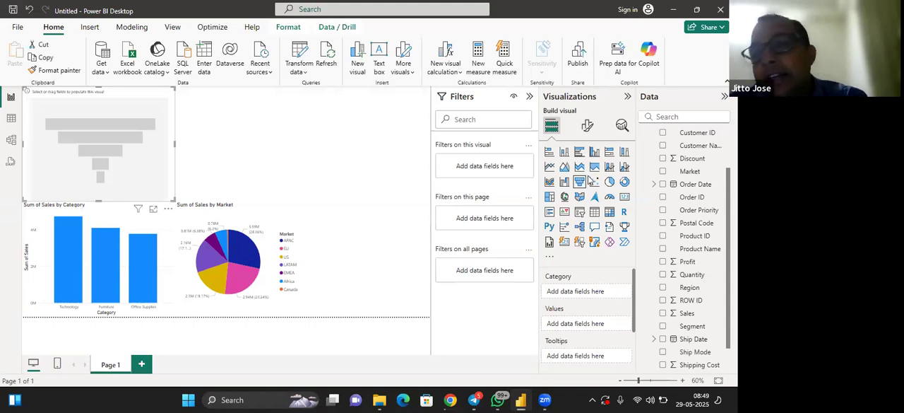
pyautogui.moveTo(139, 167); pyautogui.dragTo(388, 261)
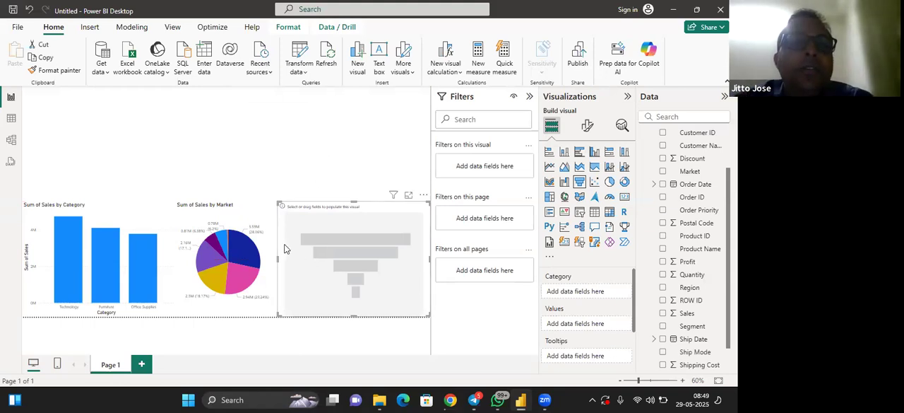
pyautogui.moveTo(280, 267); pyautogui.dragTo(302, 261)
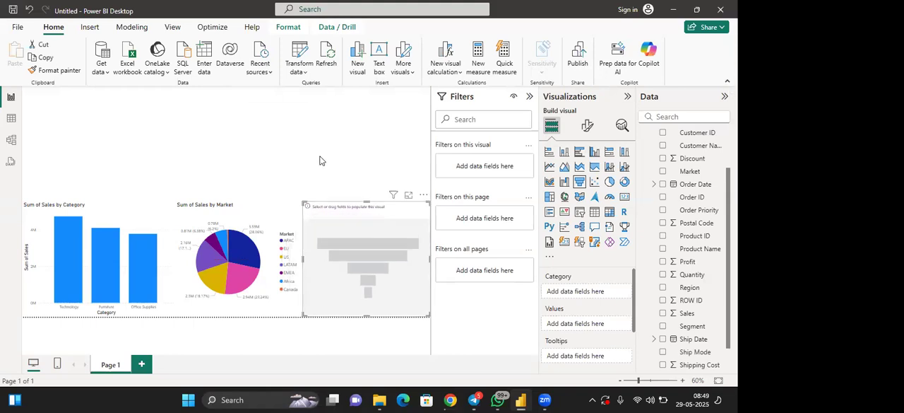
# Shift the Sales by Market pie chart slightly left to space it evenly between its neighbouring visuals, and deselect it
pyautogui.click(190, 261)
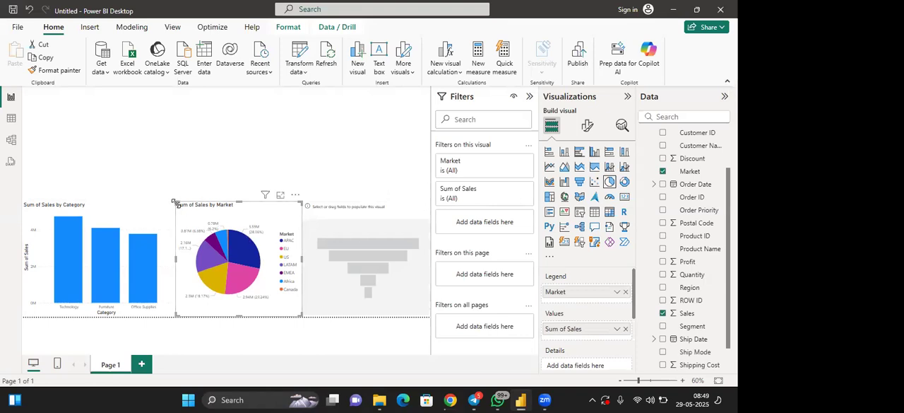
pyautogui.moveTo(221, 247); pyautogui.dragTo(203, 248)
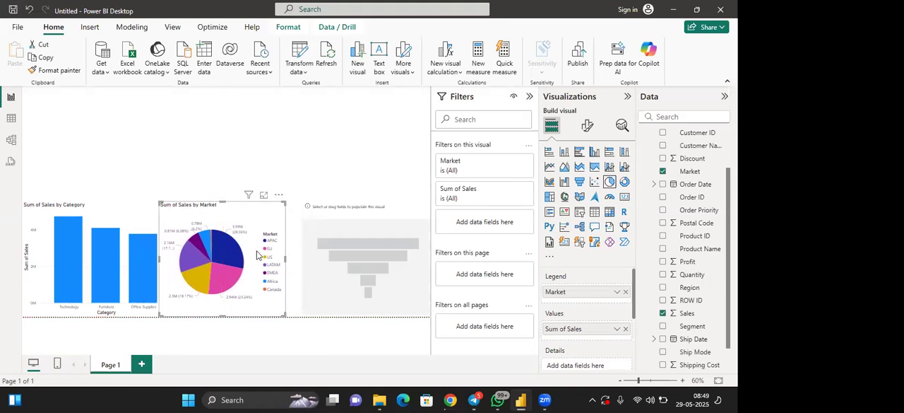
pyautogui.moveTo(261, 256); pyautogui.dragTo(271, 257)
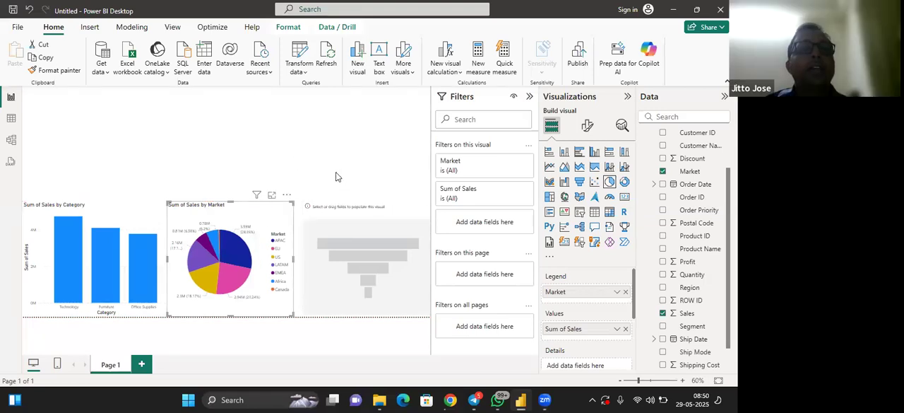
pyautogui.click(329, 154)
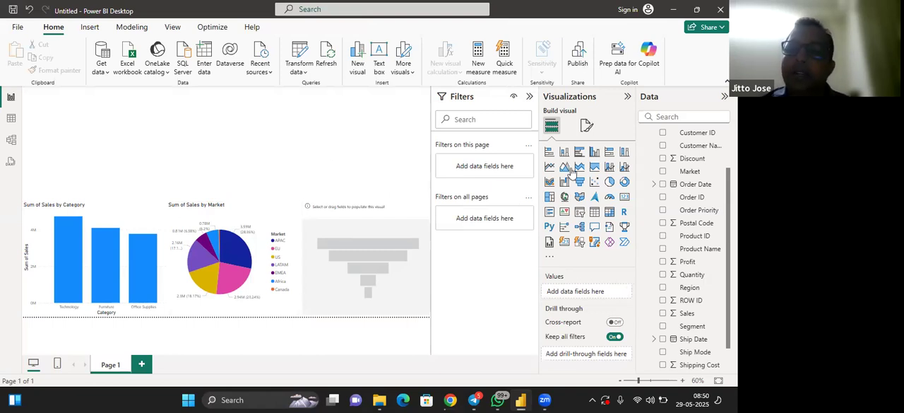
# Fill the funnel chart with Ship Mode as the category and Sales as the values, and deselect it
pyautogui.click(364, 252)
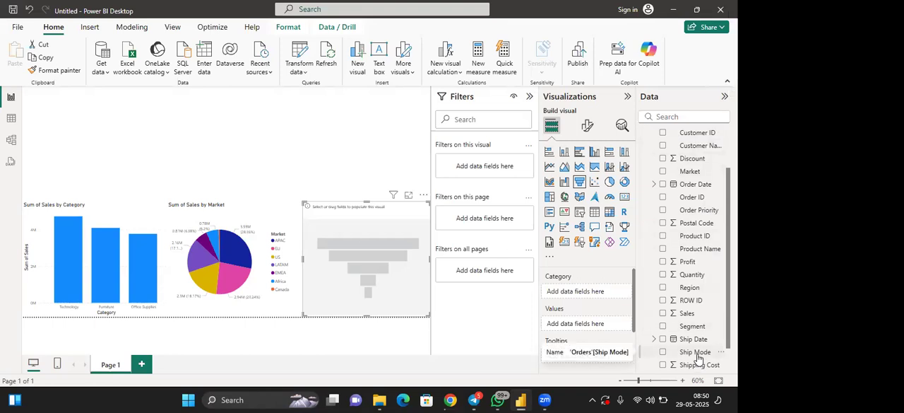
pyautogui.moveTo(698, 358); pyautogui.dragTo(604, 301)
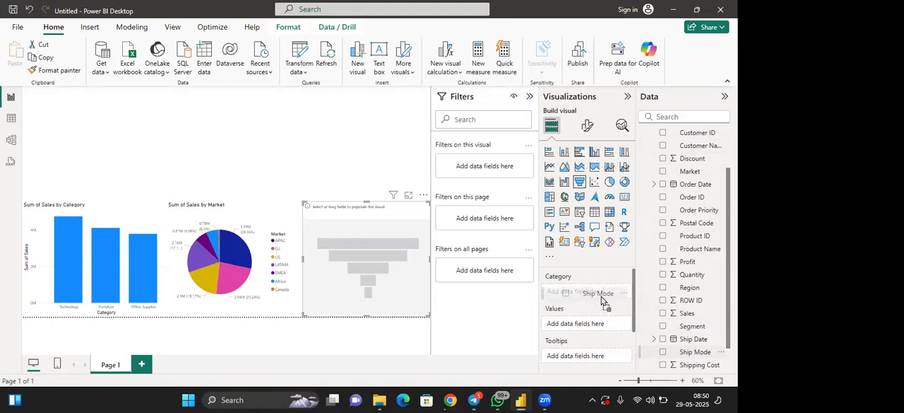
pyautogui.moveTo(603, 301); pyautogui.dragTo(601, 301)
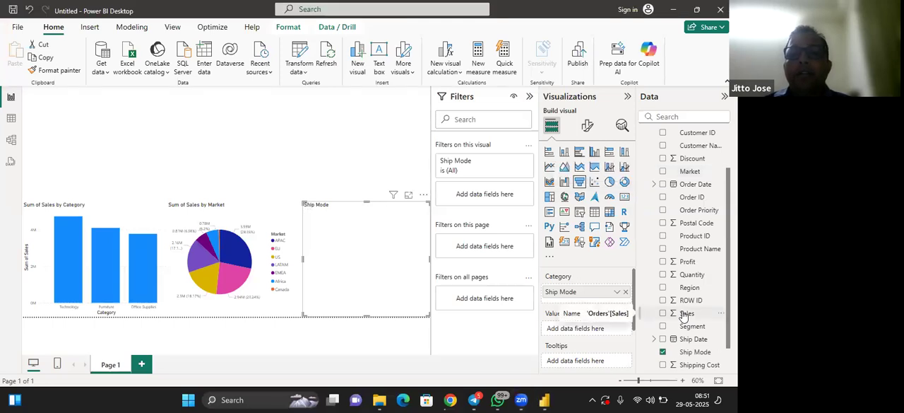
pyautogui.moveTo(684, 316); pyautogui.dragTo(587, 329)
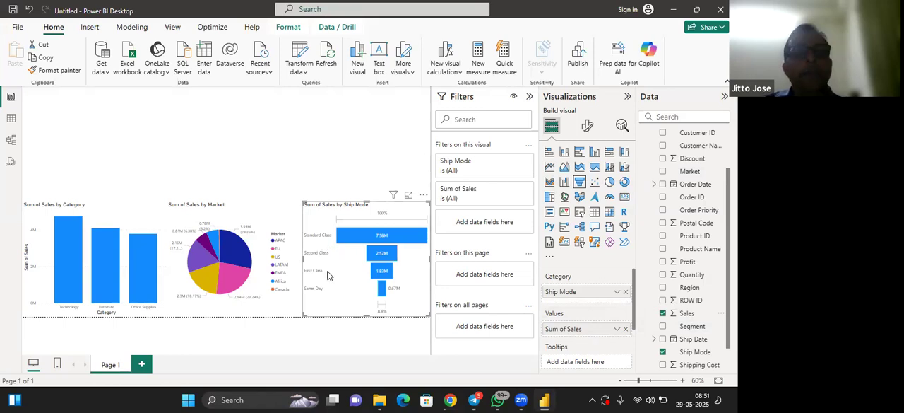
pyautogui.click(348, 151)
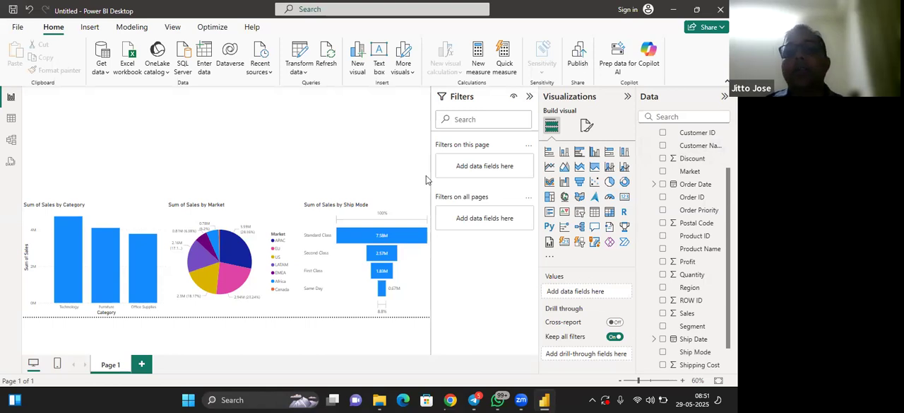
# Add a donut chart with Country as the legend and Sales as the values
pyautogui.click(624, 183)
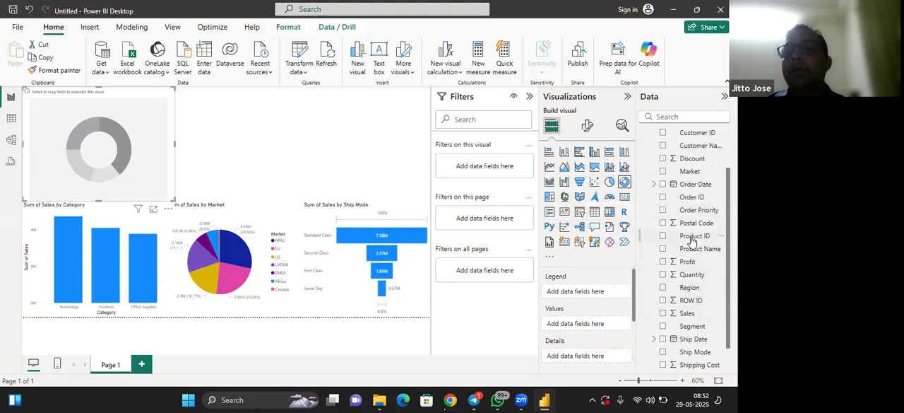
pyautogui.scroll(2, 692, 241)
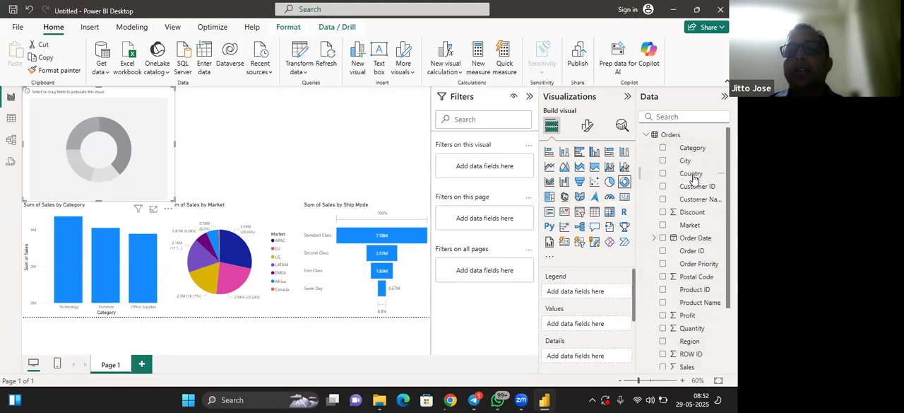
pyautogui.moveTo(694, 178); pyautogui.dragTo(594, 296)
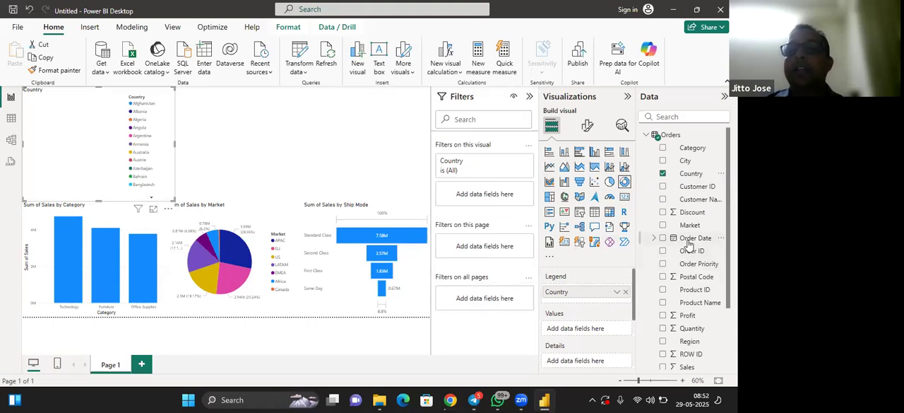
pyautogui.scroll(-1, 688, 251)
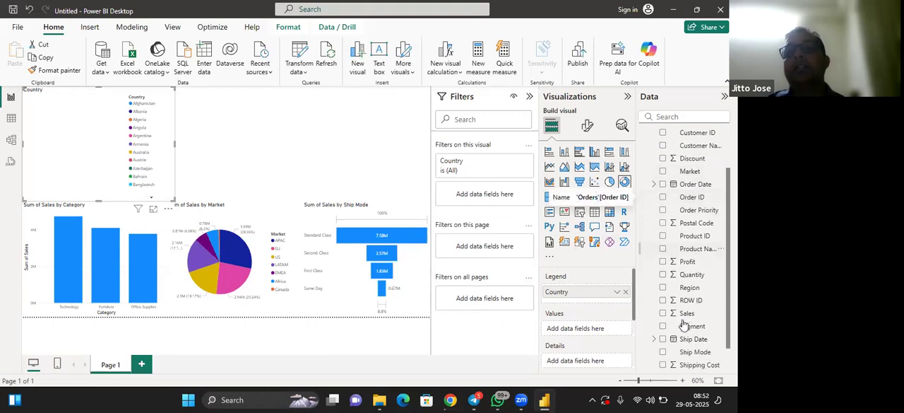
pyautogui.moveTo(687, 316); pyautogui.dragTo(582, 332)
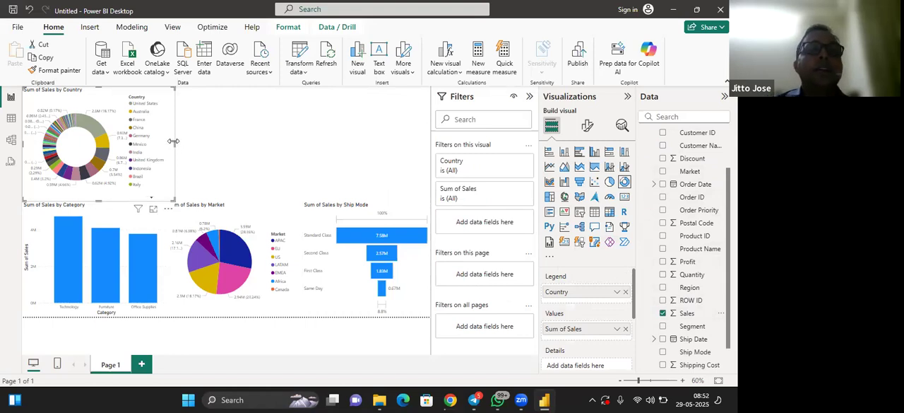
# Widen the Sales by Country donut chart to span above the column and pie charts, and lower its upper edge to free space above it
pyautogui.moveTo(174, 142); pyautogui.dragTo(297, 149)
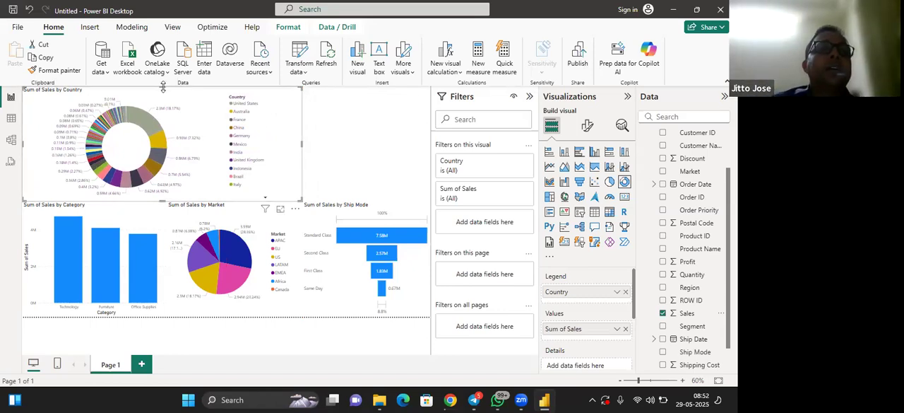
pyautogui.moveTo(162, 94); pyautogui.dragTo(162, 95)
pyautogui.moveTo(161, 104); pyautogui.dragTo(160, 134)
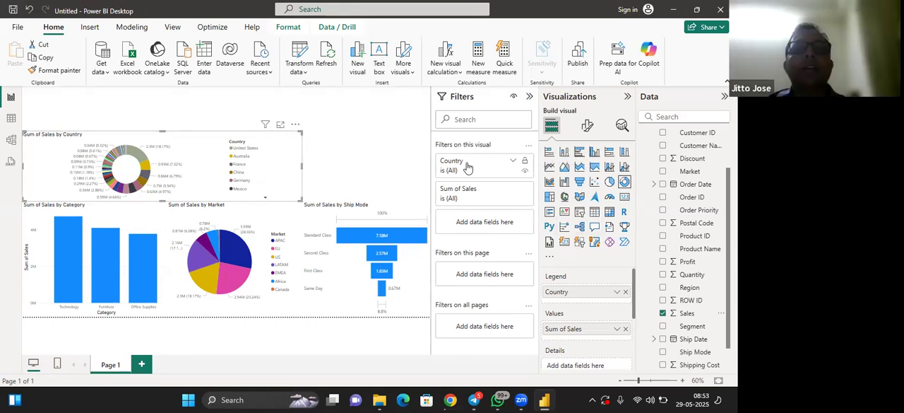
# Filter the donut chart to the top 10 countries by Sales using a Top N filter, and deselect the chart
pyautogui.click(513, 163)
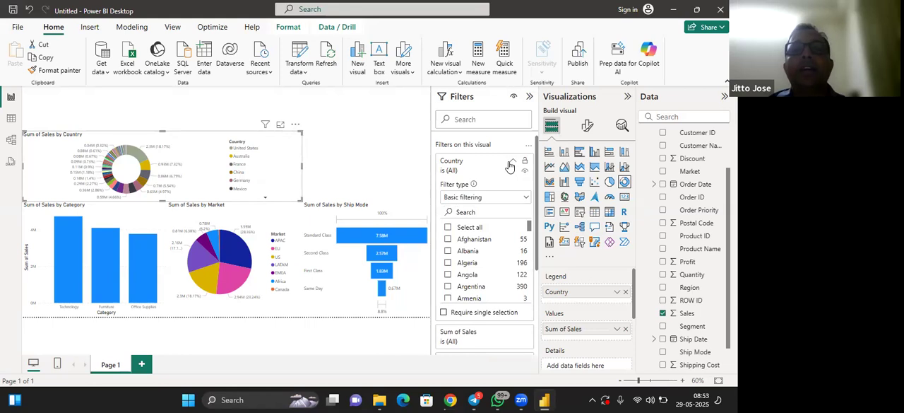
pyautogui.click(526, 199)
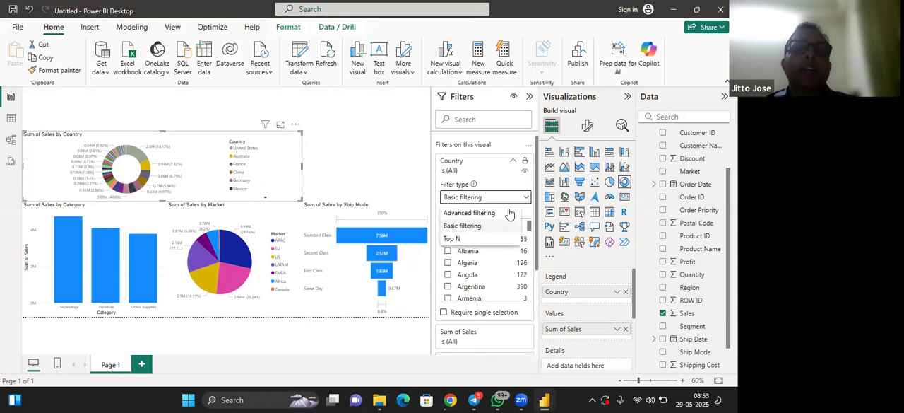
pyautogui.click(478, 239)
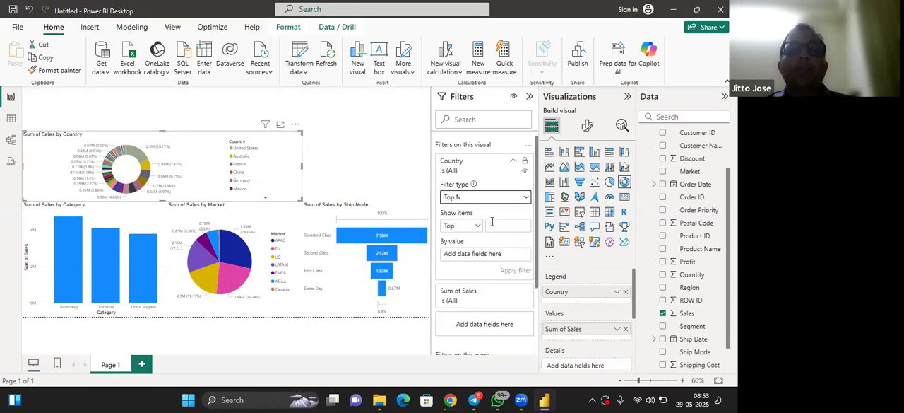
pyautogui.click(513, 224)
pyautogui.write('10')
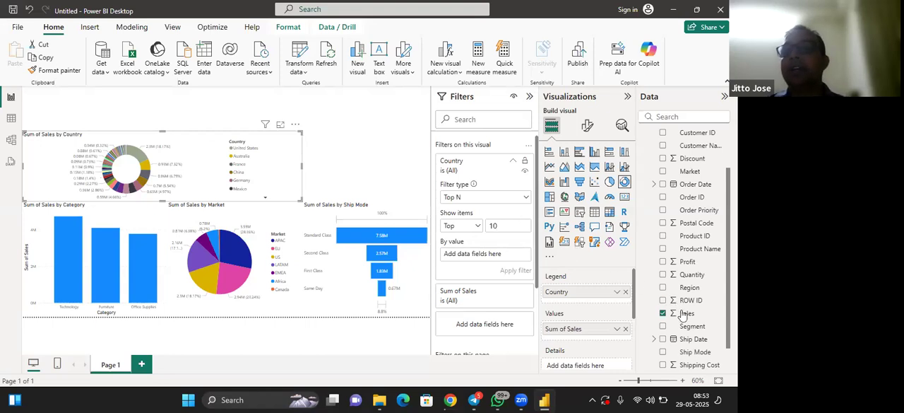
pyautogui.scroll(2, 688, 314)
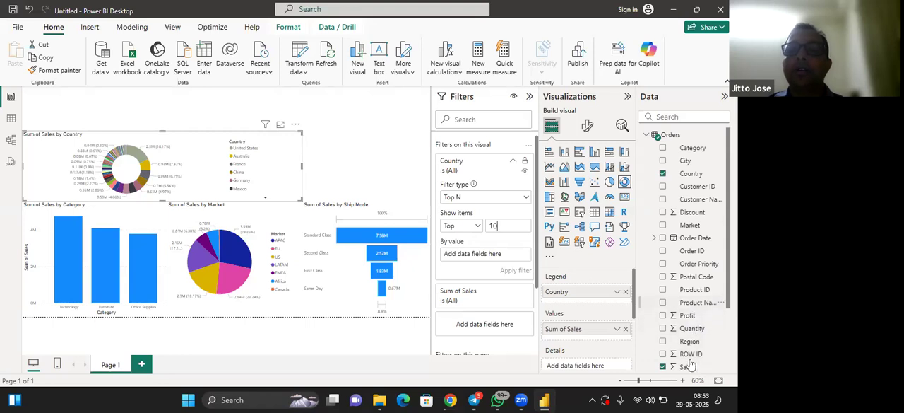
pyautogui.moveTo(687, 371); pyautogui.dragTo(493, 255)
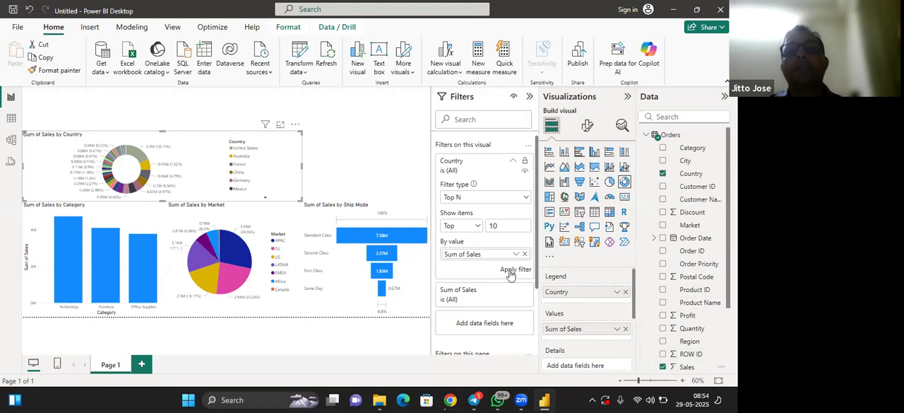
pyautogui.click(512, 270)
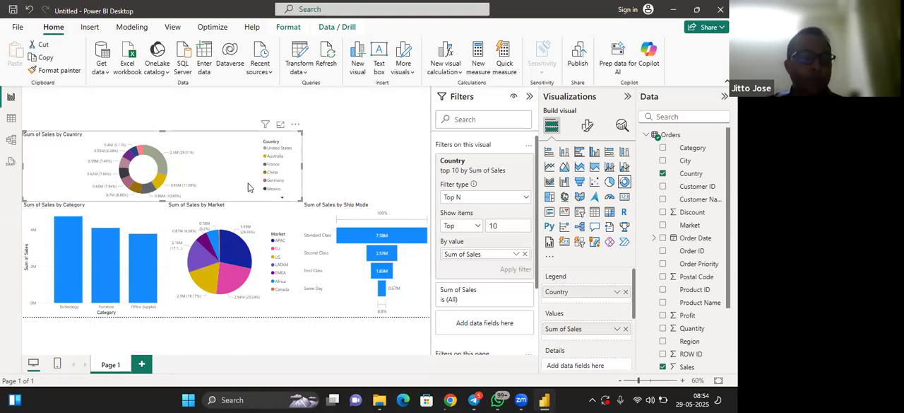
pyautogui.click(337, 175)
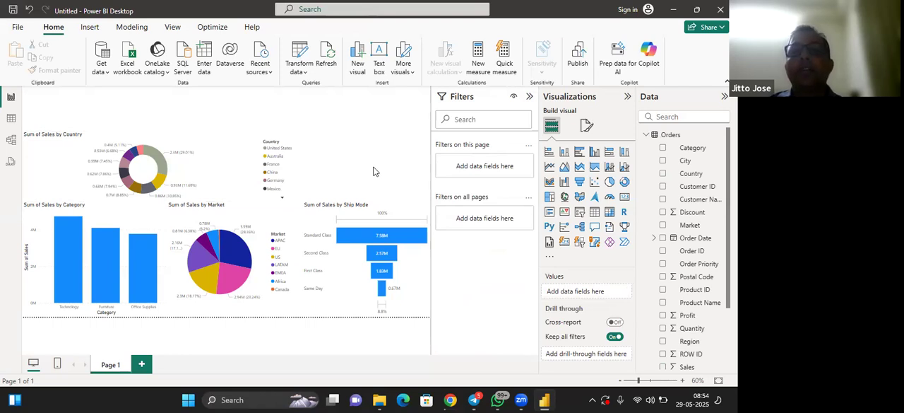
# Add a treemap beside the donut chart with State as the category and Sales as the values
pyautogui.click(550, 197)
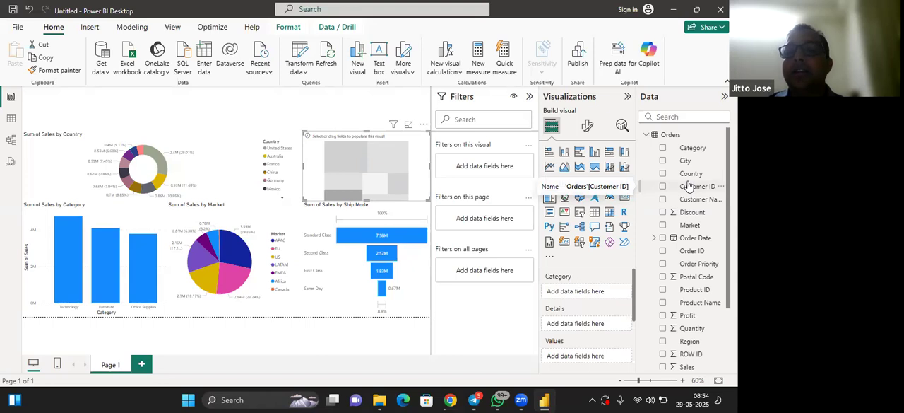
pyautogui.scroll(-3, 689, 185)
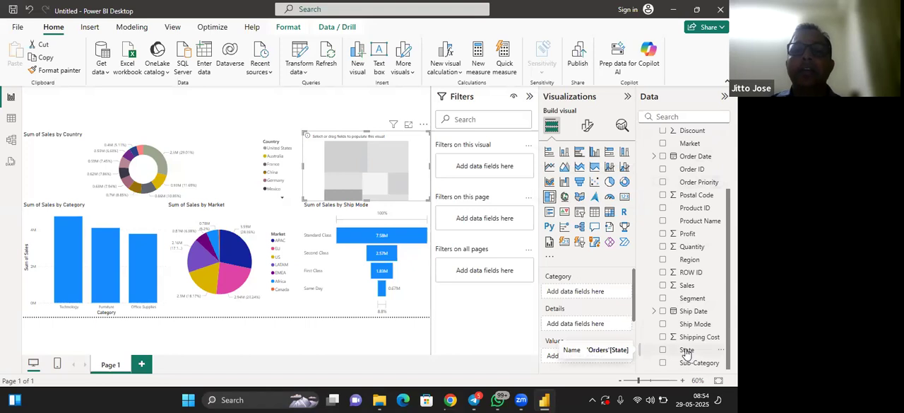
pyautogui.moveTo(686, 351); pyautogui.dragTo(589, 295)
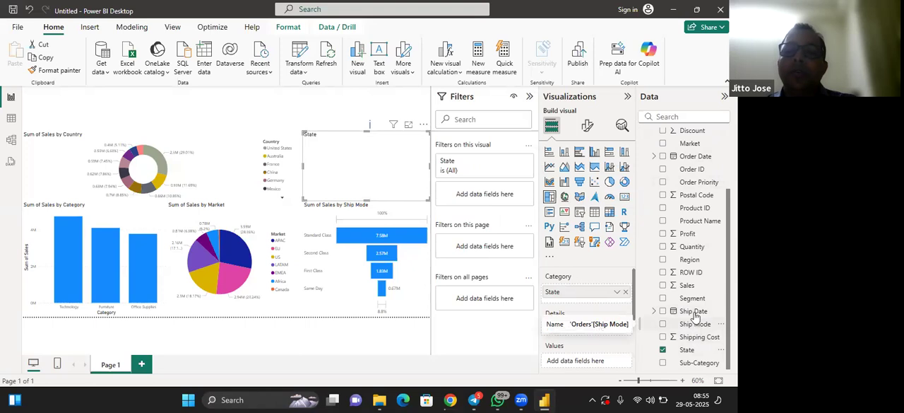
pyautogui.moveTo(692, 287); pyautogui.dragTo(594, 344)
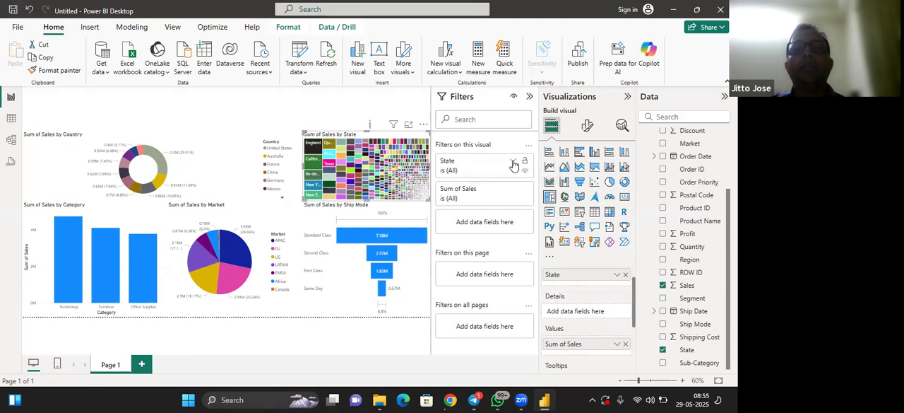
# Filter the treemap to the top 5 states by Sales using a Top N filter, and deselect it
pyautogui.click(513, 163)
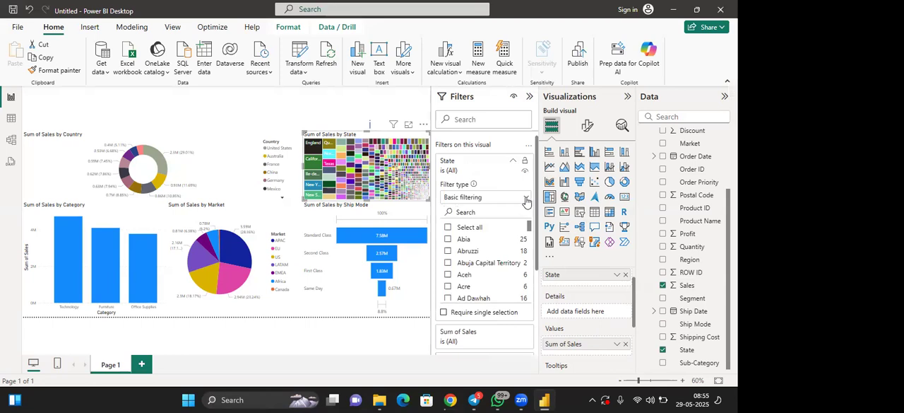
pyautogui.click(525, 199)
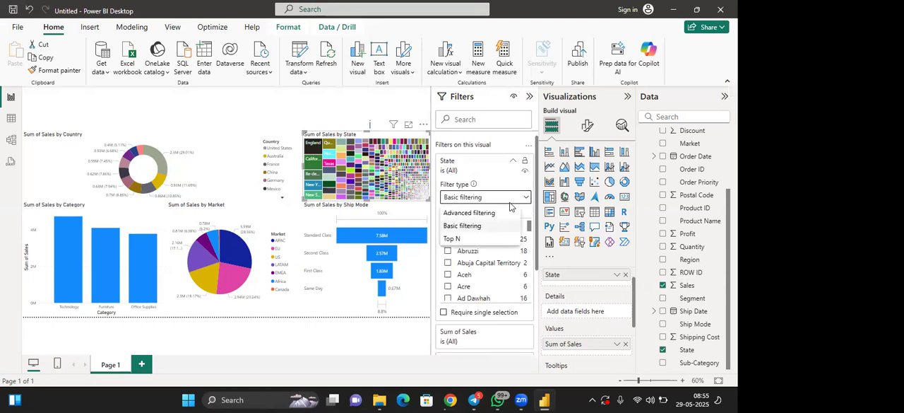
pyautogui.click(493, 238)
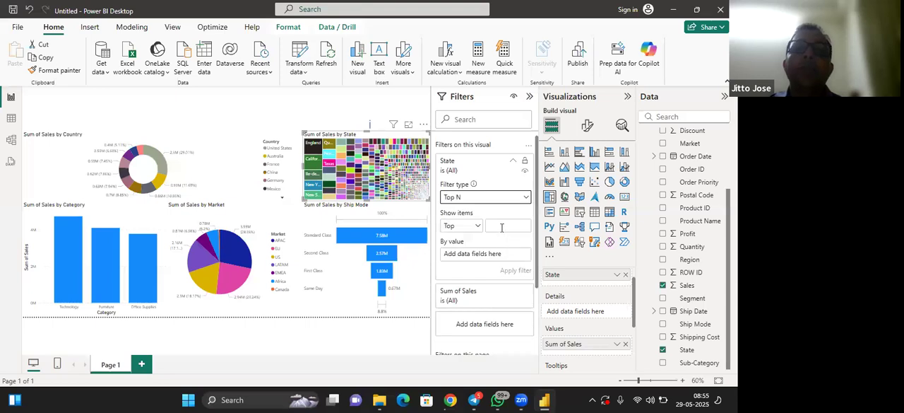
pyautogui.click(501, 226)
pyautogui.write('5')
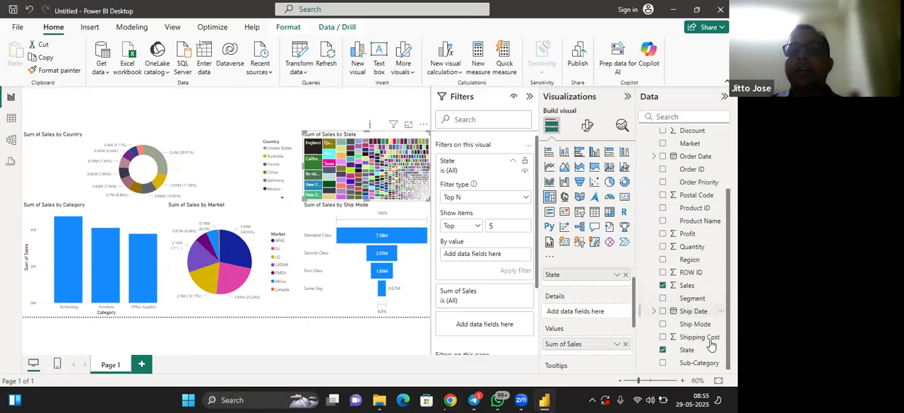
pyautogui.moveTo(695, 286); pyautogui.dragTo(503, 267)
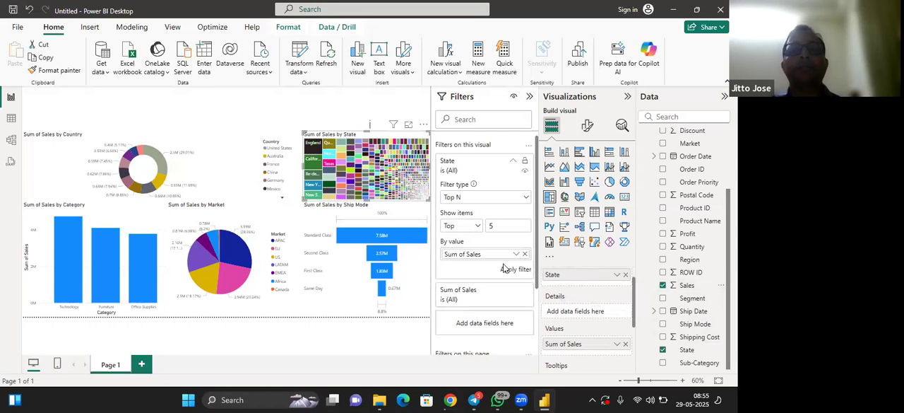
pyautogui.click(508, 270)
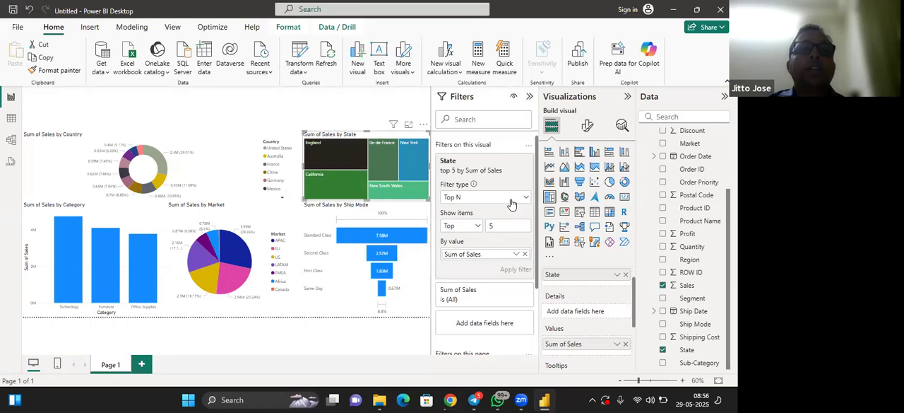
pyautogui.press('Escape')
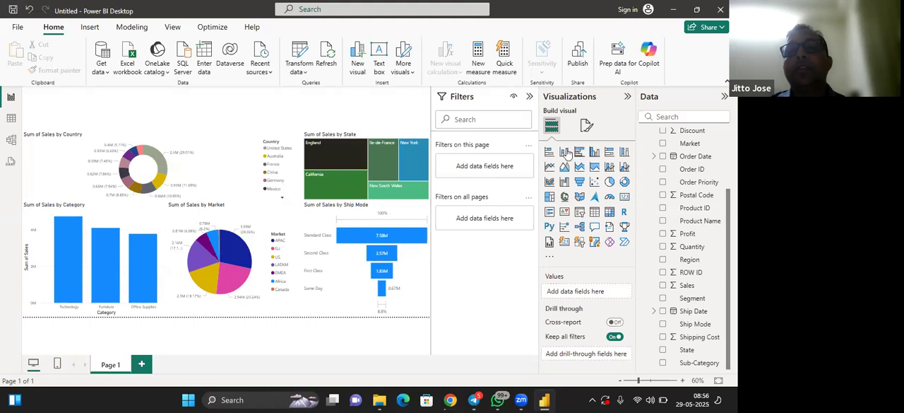
# Add a card showing Sales and fit it into the page's upper-left corner above the donut chart
pyautogui.click(625, 199)
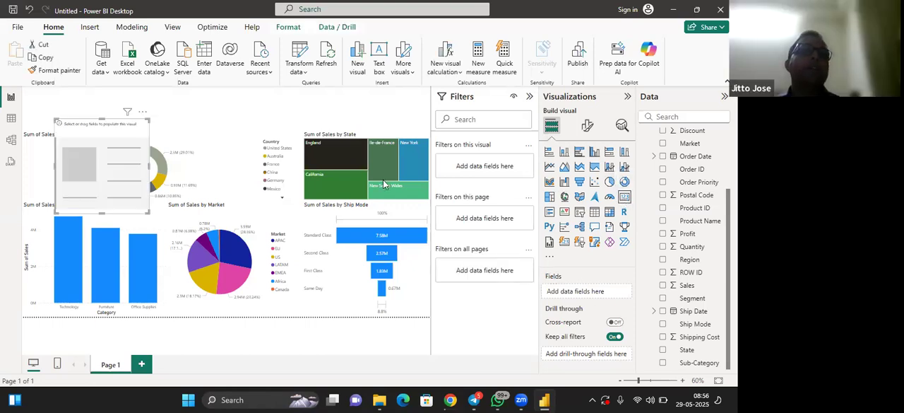
pyautogui.moveTo(101, 117); pyautogui.dragTo(101, 92)
pyautogui.moveTo(100, 212); pyautogui.dragTo(107, 131)
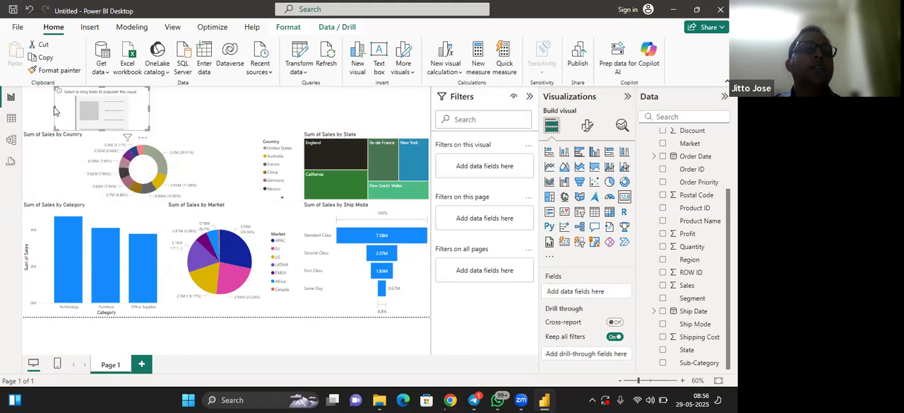
pyautogui.click(55, 111)
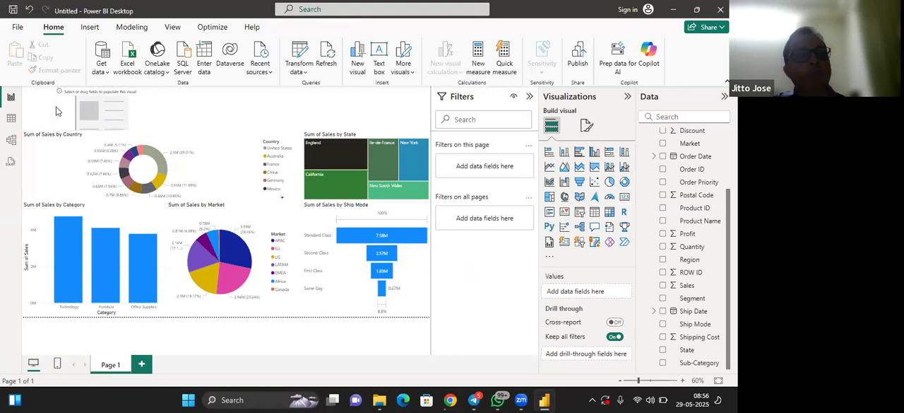
pyautogui.click(62, 111)
pyautogui.moveTo(47, 112)
pyautogui.mouseDown()
pyautogui.moveTo(20, 113)
pyautogui.moveTo(41, 113)
pyautogui.mouseUp()
pyautogui.moveTo(106, 112); pyautogui.dragTo(96, 114)
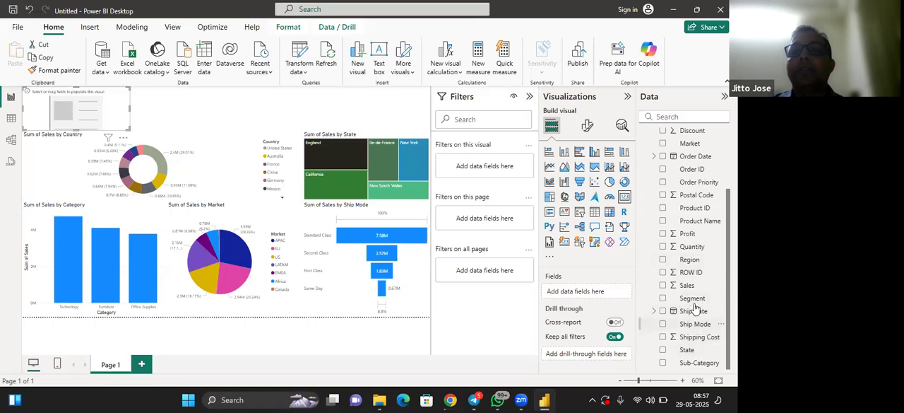
pyautogui.moveTo(690, 284); pyautogui.dragTo(586, 290)
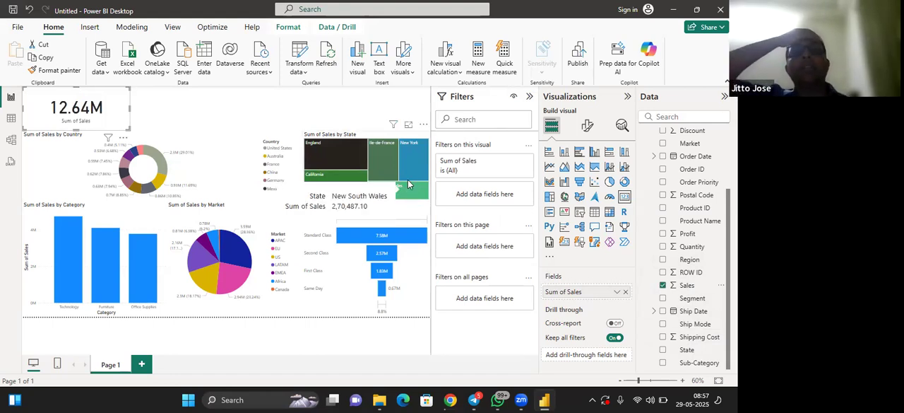
# Examine the Sales card's formatting options, including its general settings and the callout value's font, colour, display units and decimal places
pyautogui.moveTo(412, 185)
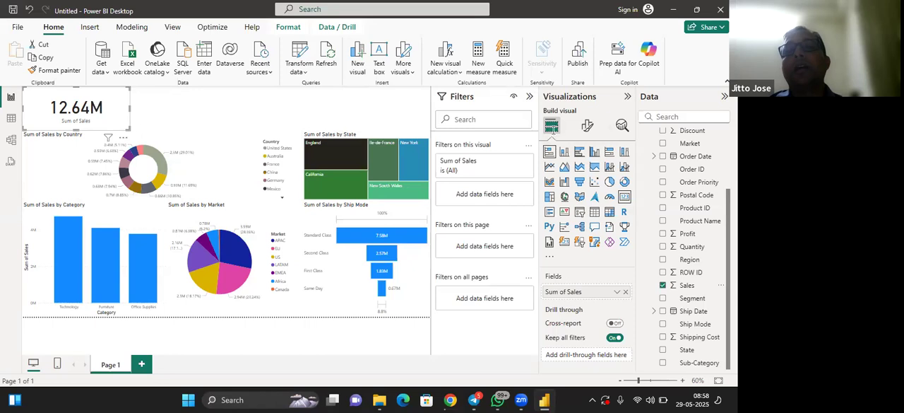
pyautogui.click(554, 127)
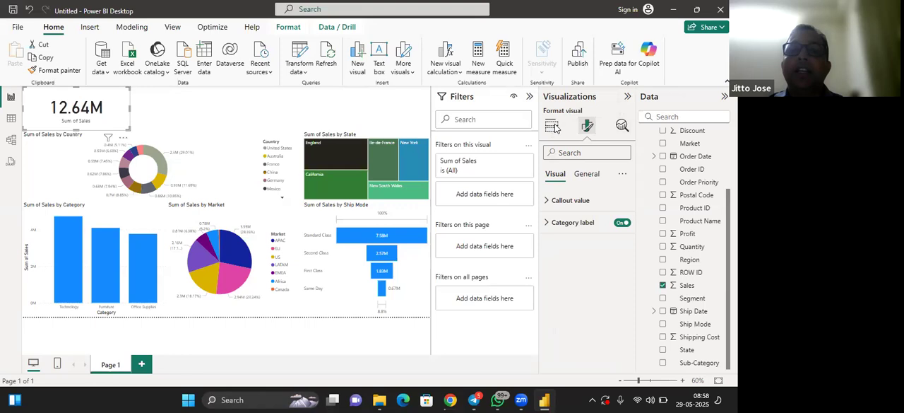
pyautogui.click(590, 175)
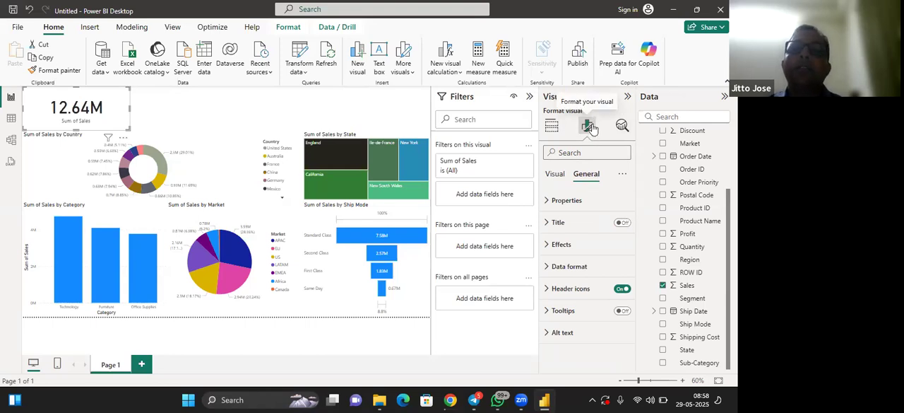
pyautogui.click(556, 174)
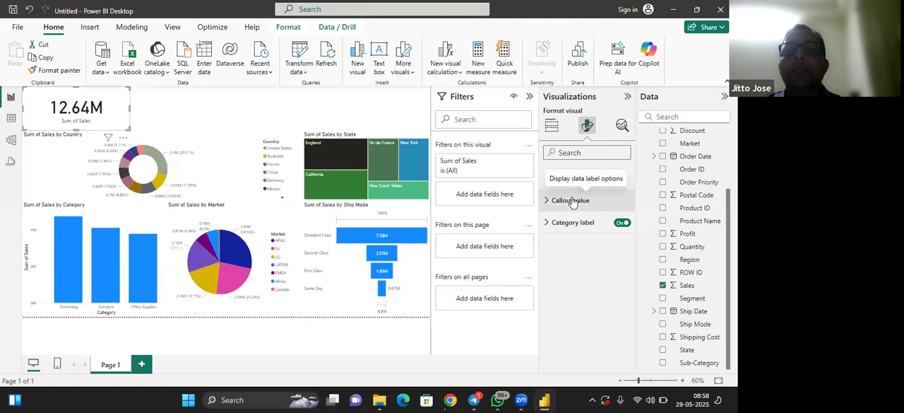
pyautogui.click(571, 201)
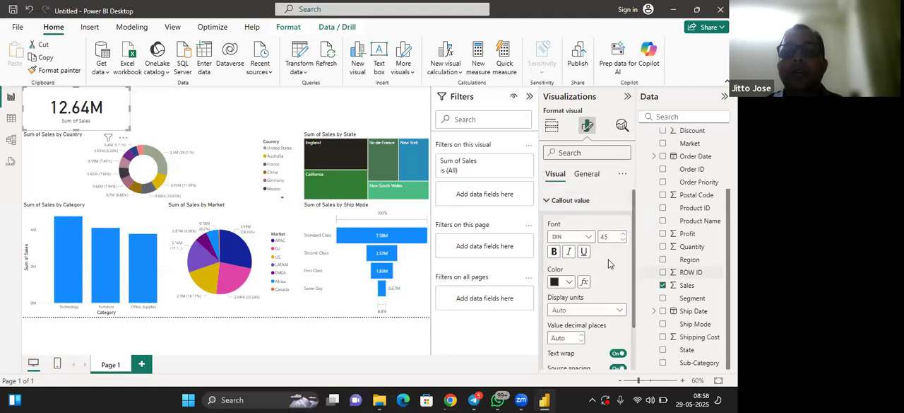
pyautogui.scroll(-2, 611, 265)
pyautogui.scroll(2, 611, 265)
pyautogui.scroll(-1, 611, 265)
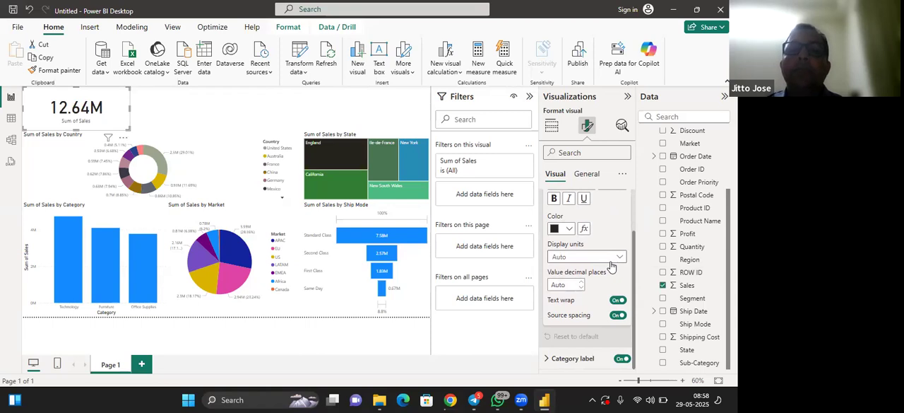
pyautogui.scroll(1, 598, 192)
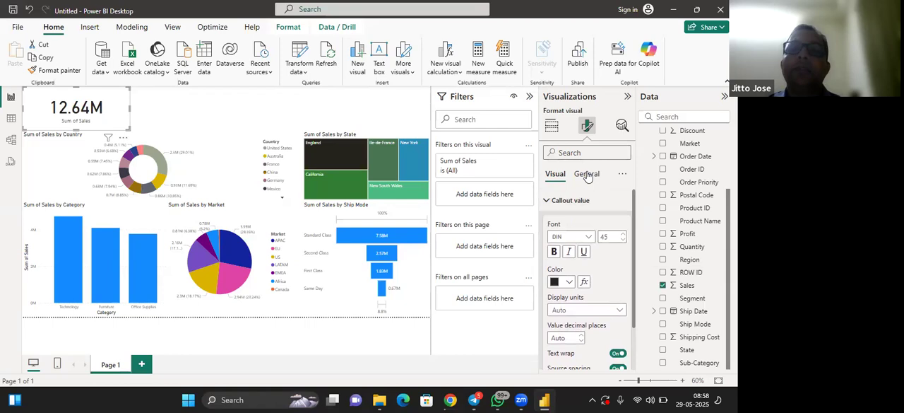
# Set the Sales card's background colour to the lightest blue theme shade and deselect the card
pyautogui.click(587, 175)
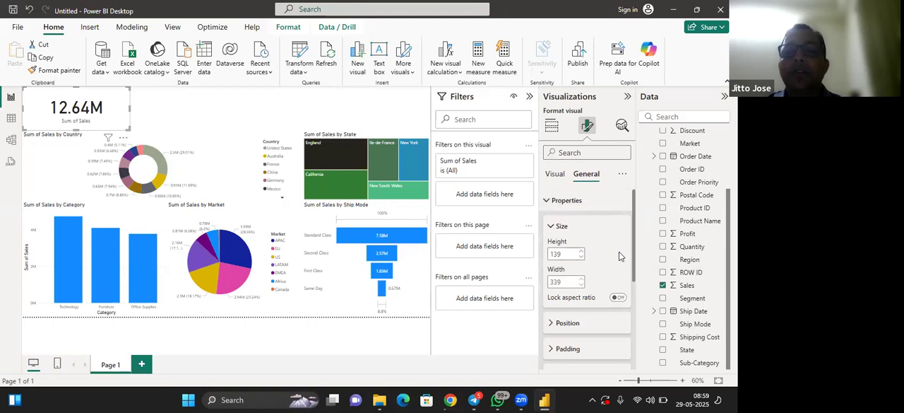
pyautogui.scroll(-2, 620, 256)
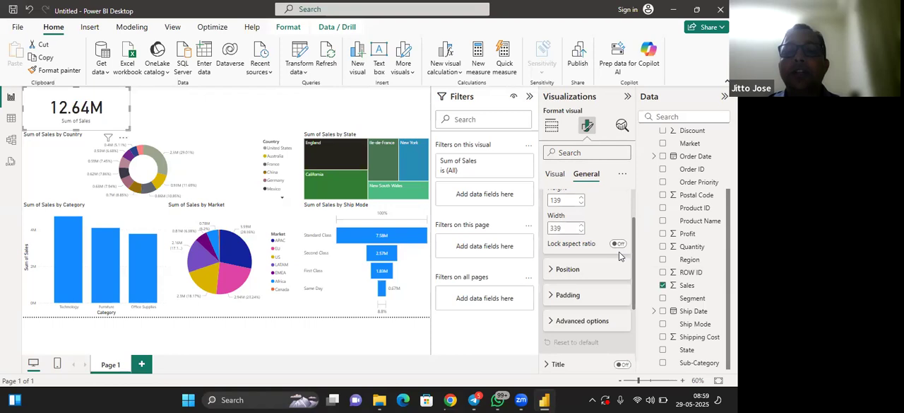
pyautogui.scroll(-2, 620, 256)
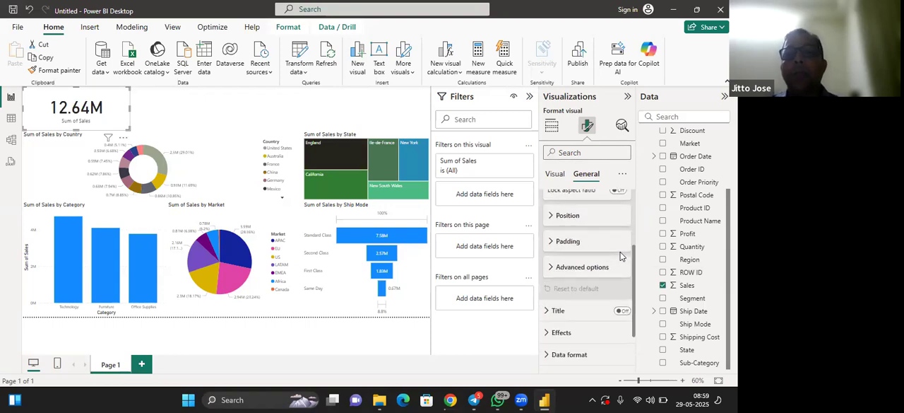
pyautogui.click(575, 341)
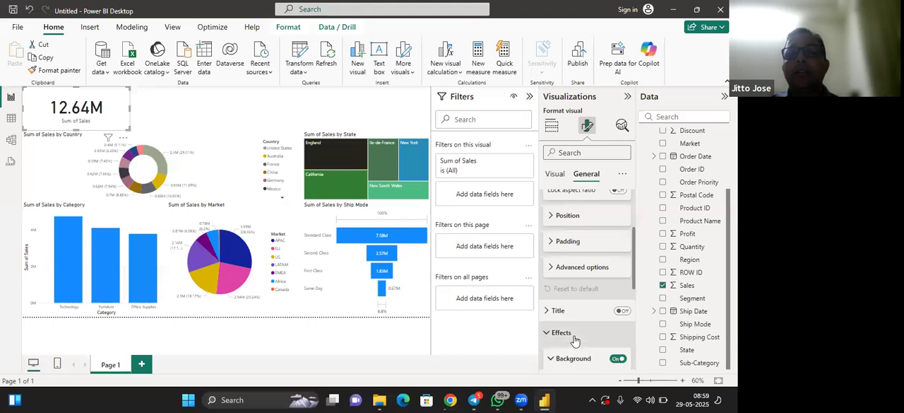
pyautogui.scroll(-6, 575, 340)
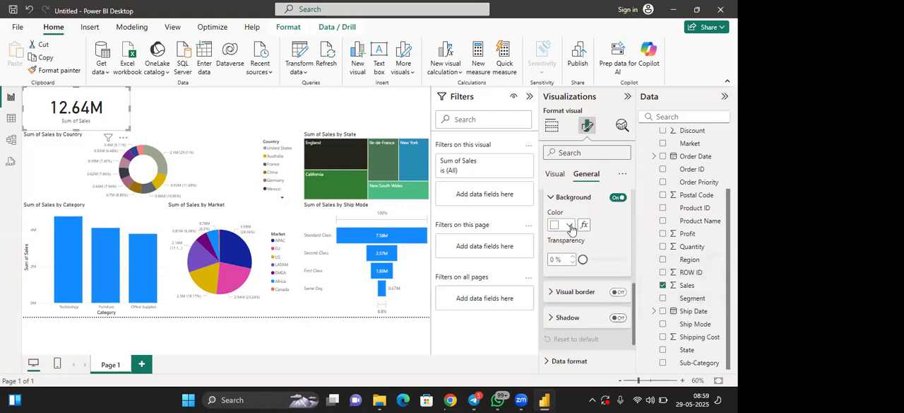
pyautogui.click(569, 226)
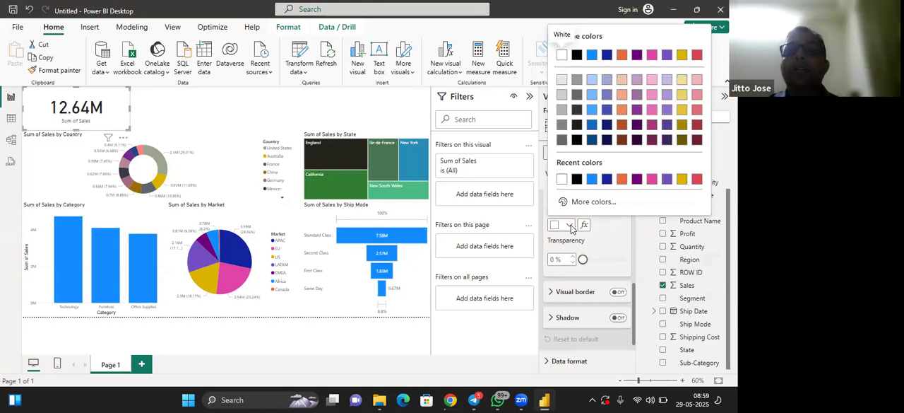
pyautogui.click(592, 79)
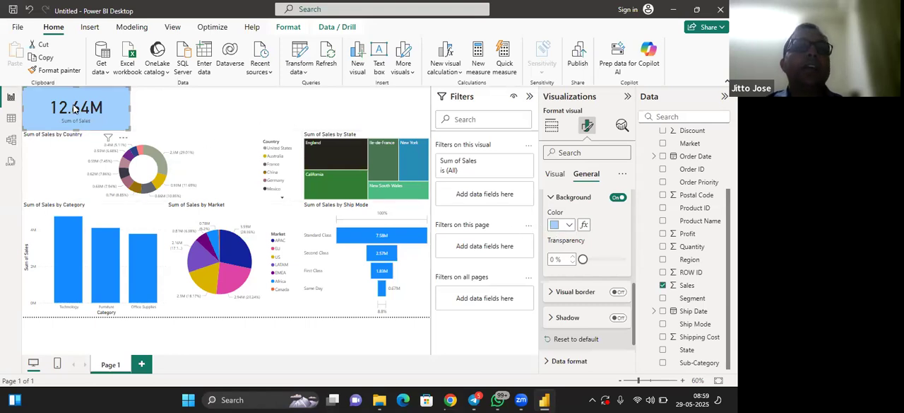
pyautogui.click(154, 115)
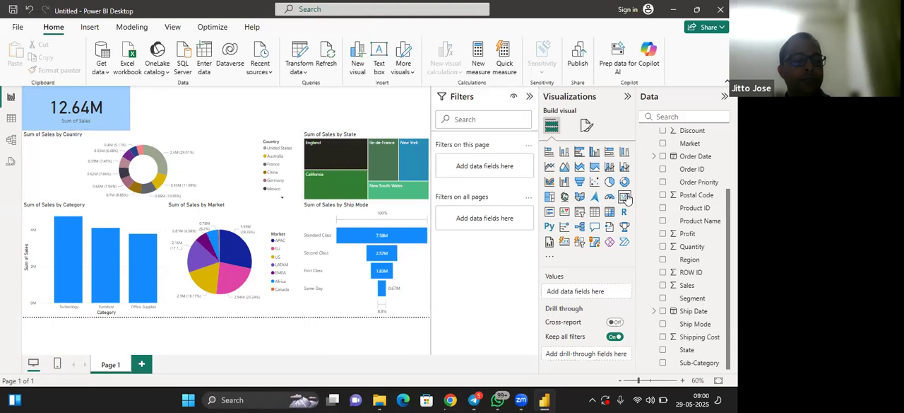
# Add a card showing Profit directly beside the Sales card, shortened to the same height
pyautogui.click(625, 198)
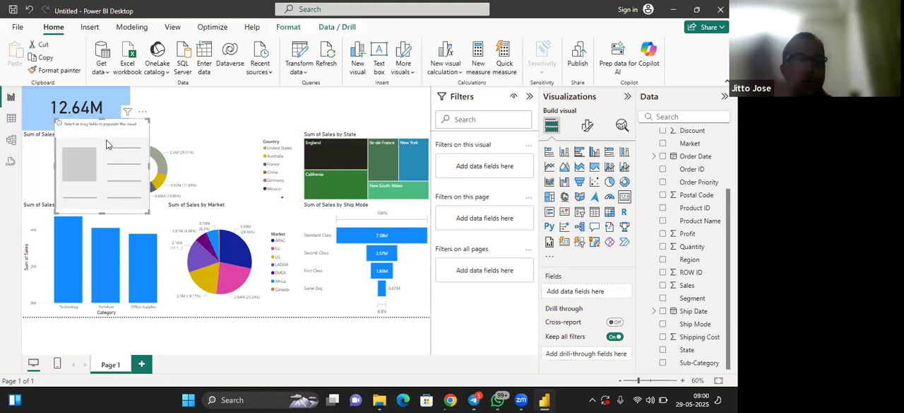
pyautogui.moveTo(101, 160); pyautogui.dragTo(178, 116)
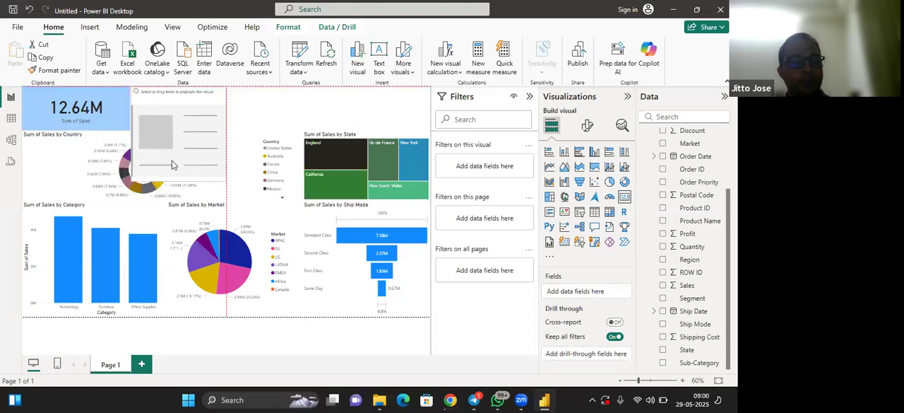
pyautogui.moveTo(175, 179); pyautogui.dragTo(172, 130)
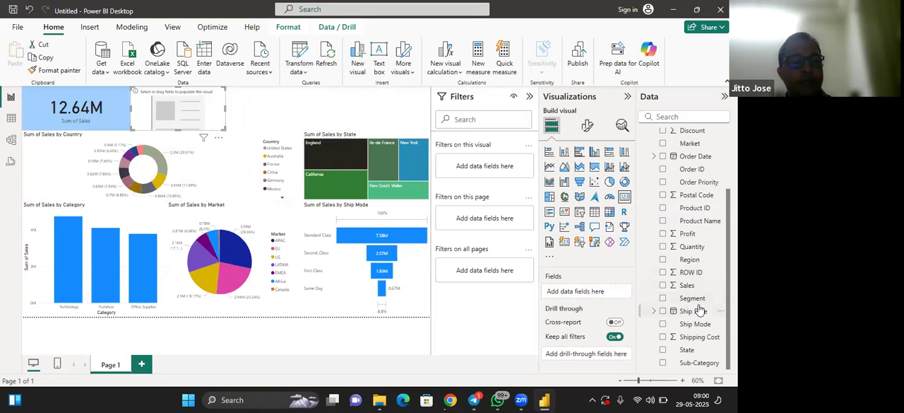
pyautogui.moveTo(687, 238); pyautogui.dragTo(591, 290)
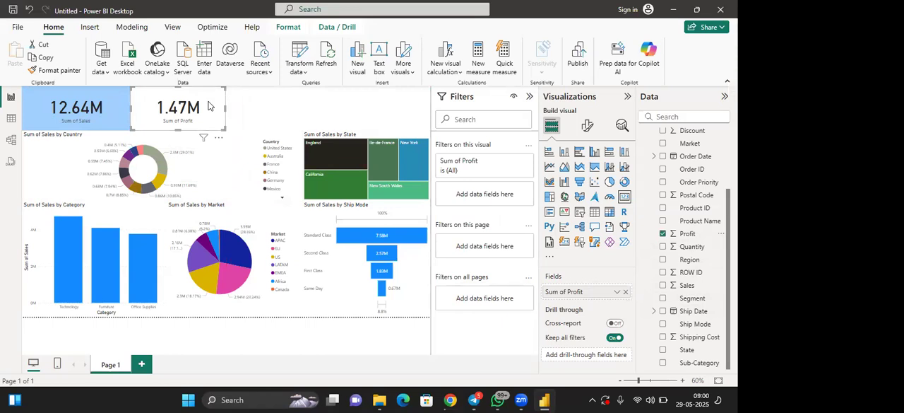
# Set the Profit card's background colour to the lightest yellow theme shade and deselect the card
pyautogui.click(589, 129)
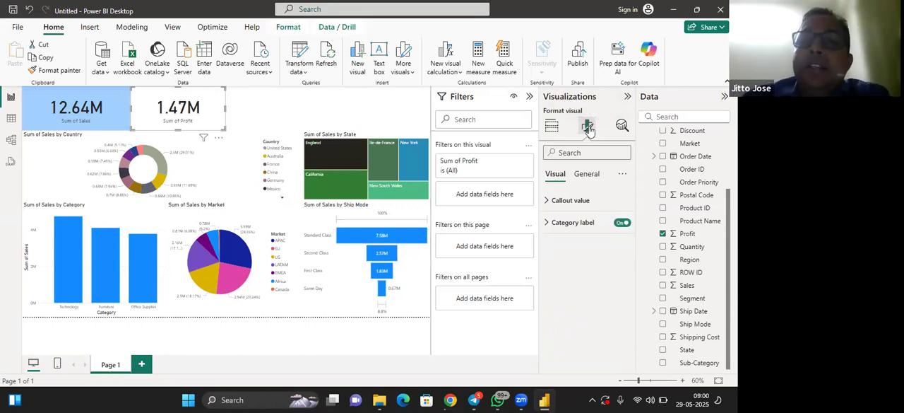
pyautogui.click(585, 176)
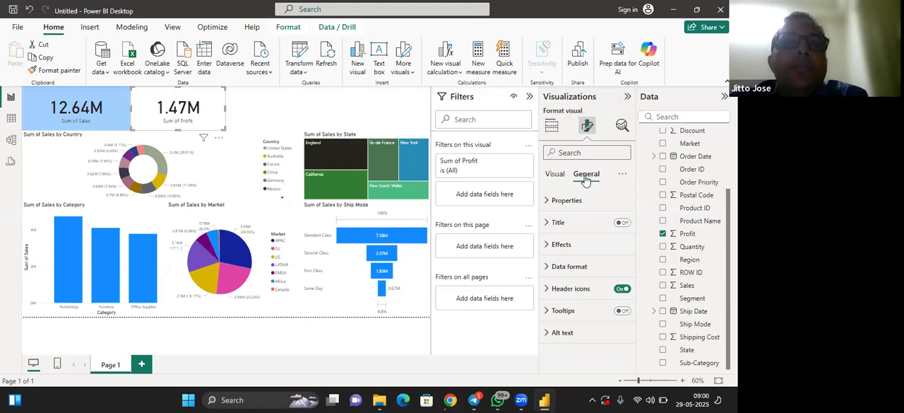
pyautogui.click(571, 249)
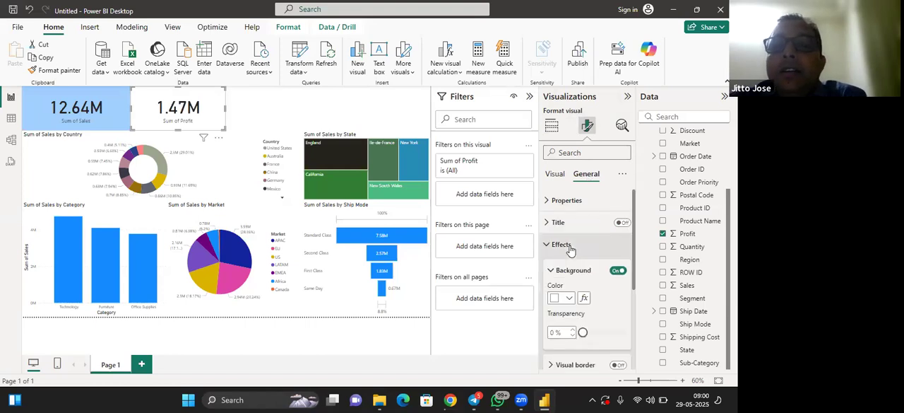
pyautogui.click(569, 299)
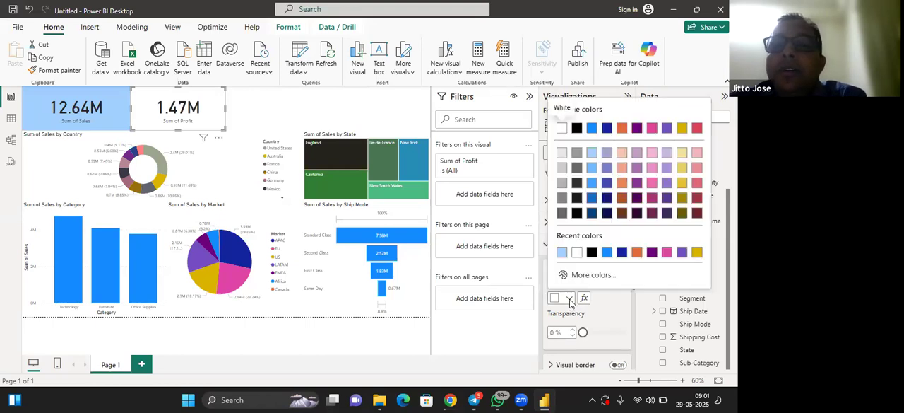
pyautogui.click(683, 154)
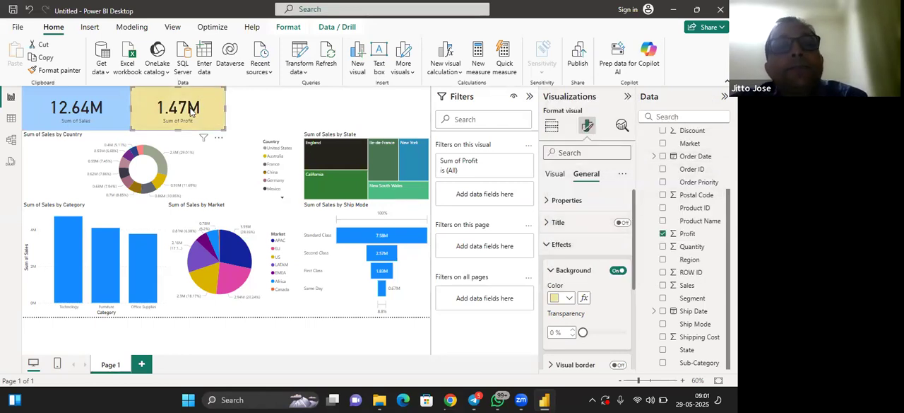
pyautogui.press('Escape')
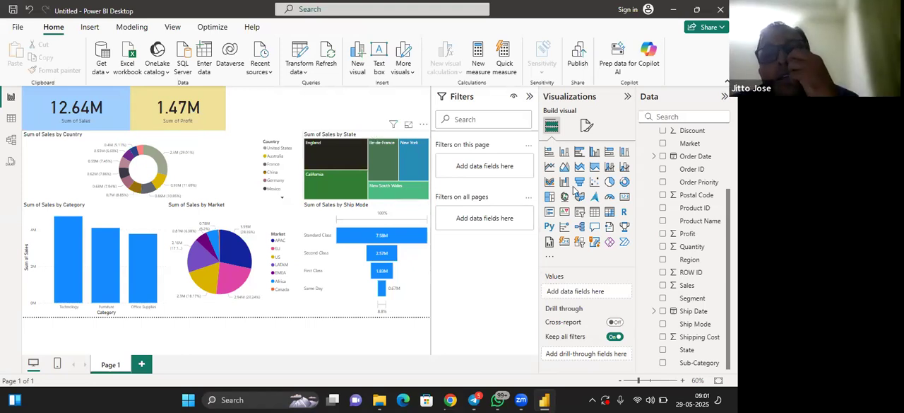
# Add an empty third card beside the Profit card at the same height, undoing the accidental move of the donut chart
pyautogui.click(625, 197)
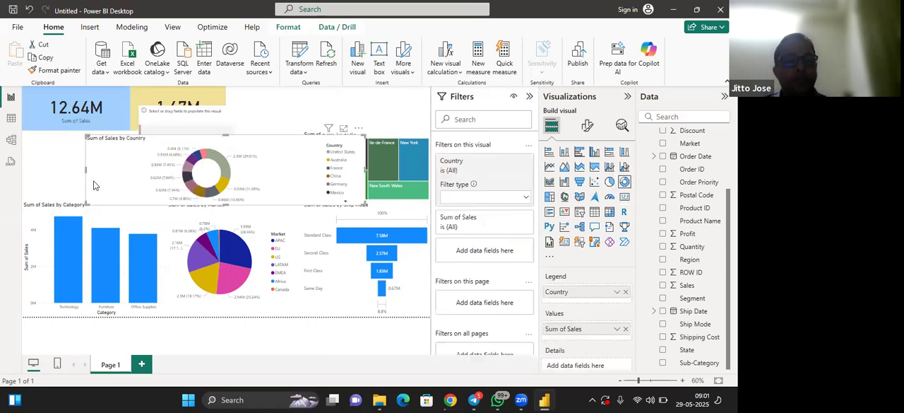
pyautogui.click(82, 179)
pyautogui.click(213, 172)
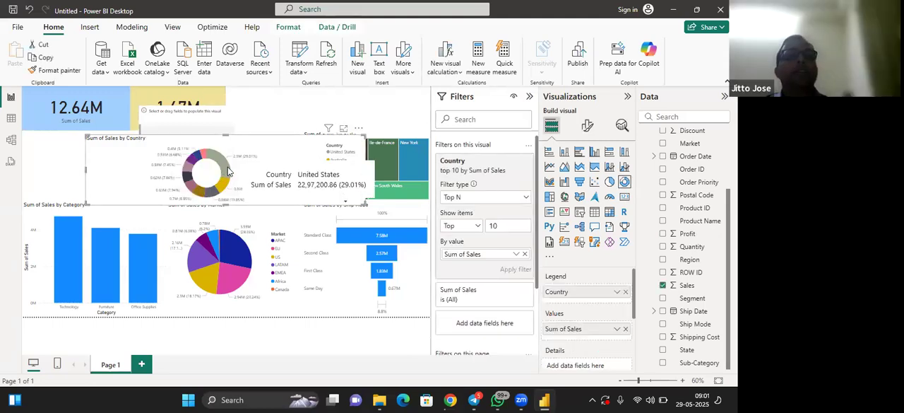
pyautogui.hotkey('ctrl', 'z')
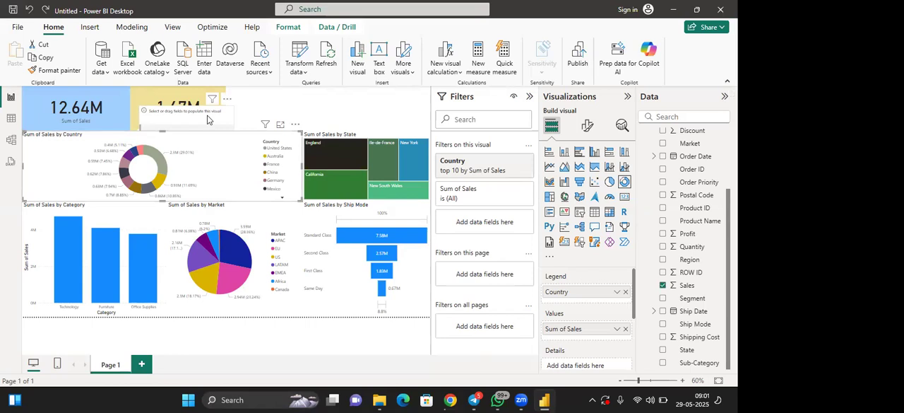
pyautogui.moveTo(194, 107); pyautogui.dragTo(228, 125)
pyautogui.moveTo(275, 181); pyautogui.dragTo(269, 132)
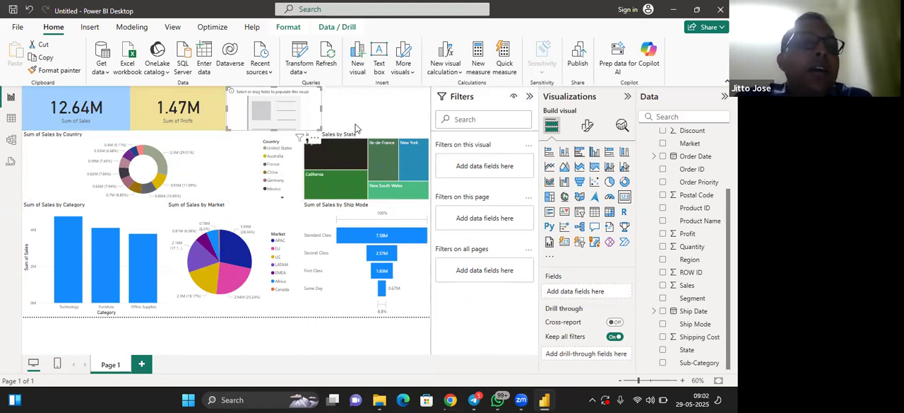
# Narrow the Sales card, move the Profit card up against it, and narrow the Profit card to match
pyautogui.click(79, 112)
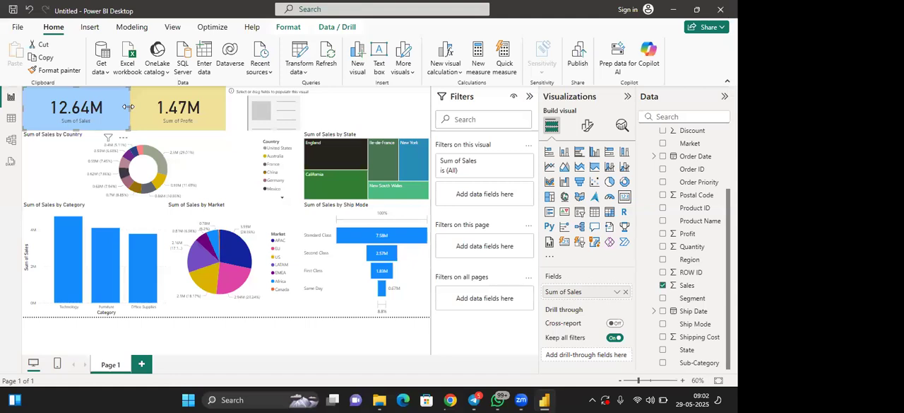
pyautogui.moveTo(128, 107); pyautogui.dragTo(100, 112)
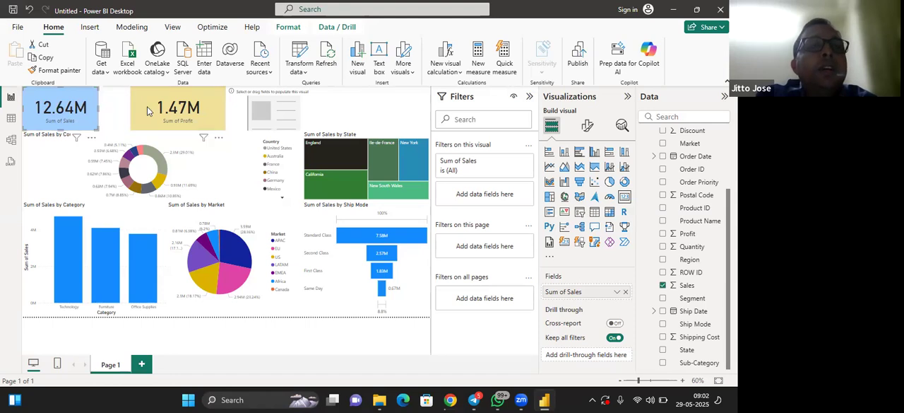
pyautogui.moveTo(160, 111); pyautogui.dragTo(119, 108)
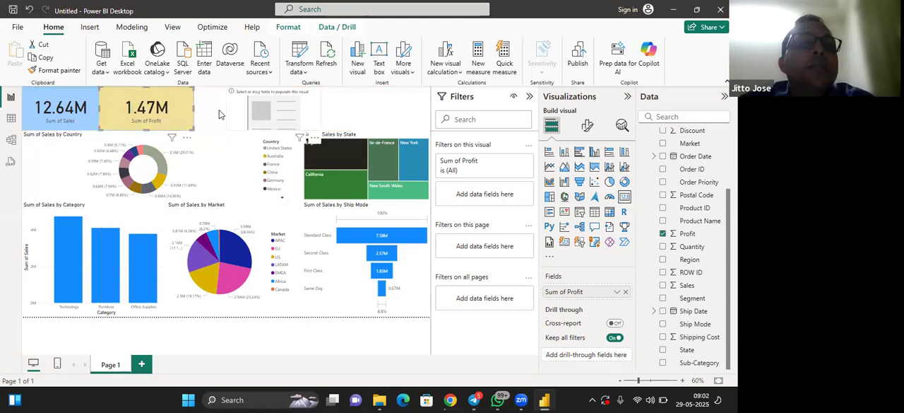
pyautogui.moveTo(180, 109); pyautogui.dragTo(175, 111)
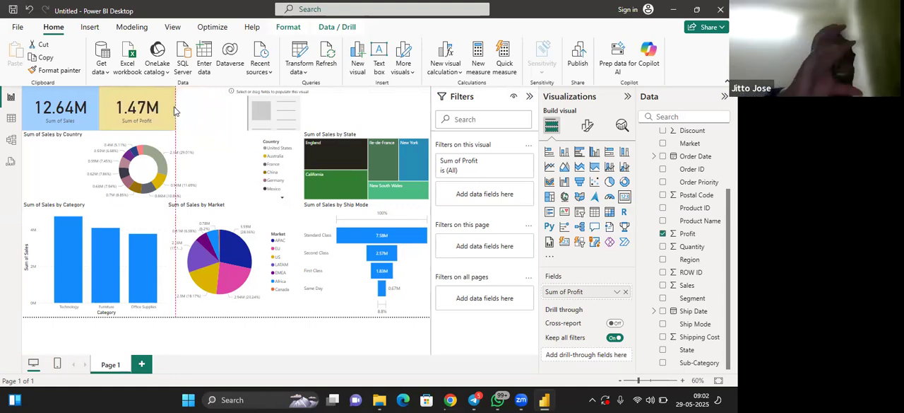
pyautogui.moveTo(175, 111); pyautogui.dragTo(175, 111)
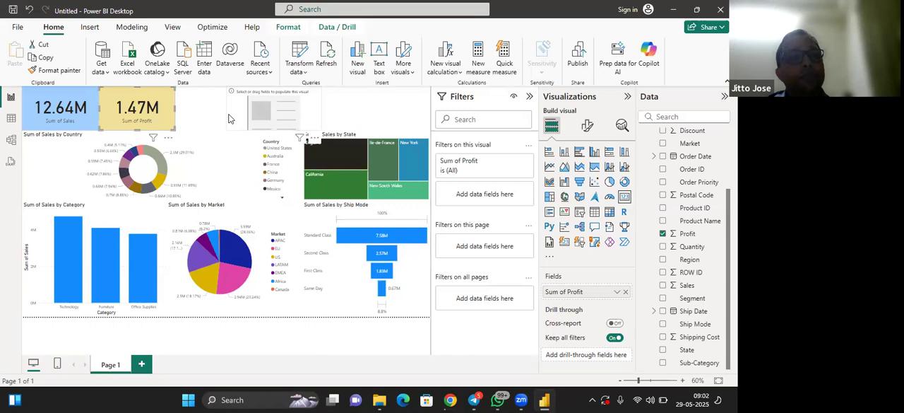
# Move the empty third card over so that it sits directly against the Profit card
pyautogui.click(228, 118)
pyautogui.press('Left')
pyautogui.press('Left')
pyautogui.press('Left')
pyautogui.press('Left')
pyautogui.press('Left')
pyautogui.press('Left')
pyautogui.press('Left')
pyautogui.press('Left')
pyautogui.press('Left')
pyautogui.press('Left')
pyautogui.press('Left')
pyautogui.press('Left')
pyautogui.press('Left')
pyautogui.press('Left')
pyautogui.press('Left')
pyautogui.press('Left')
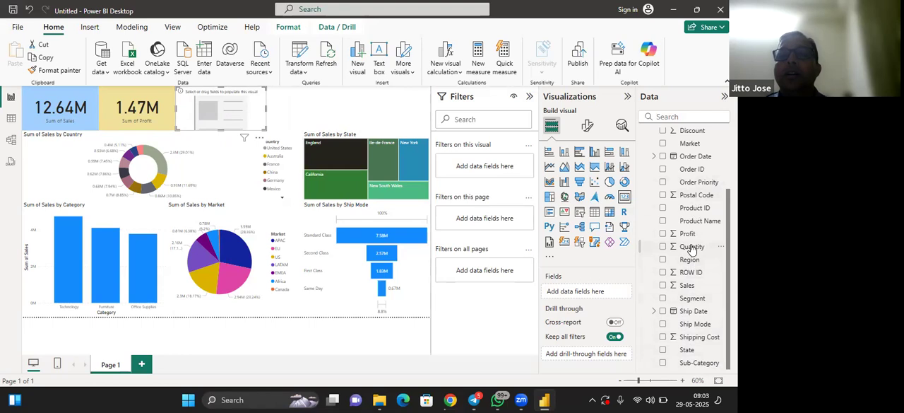
# Show the sum of Quantity in the empty third card and set its background colour to a dark purple theme shade
pyautogui.moveTo(692, 249); pyautogui.dragTo(593, 295)
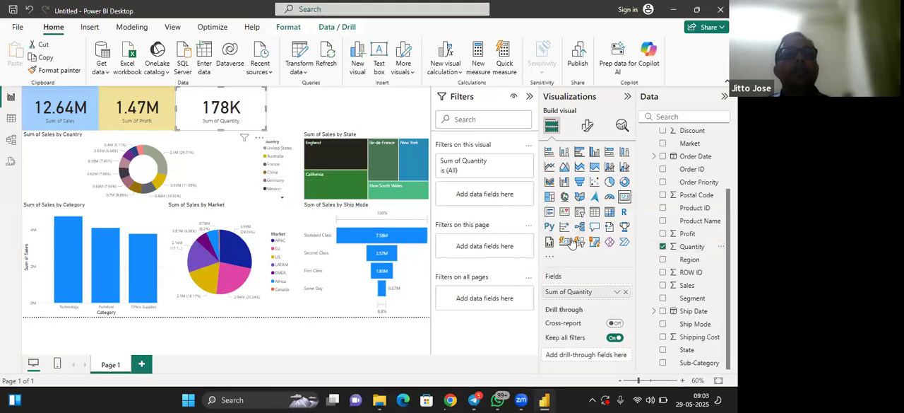
pyautogui.click(587, 125)
pyautogui.click(586, 174)
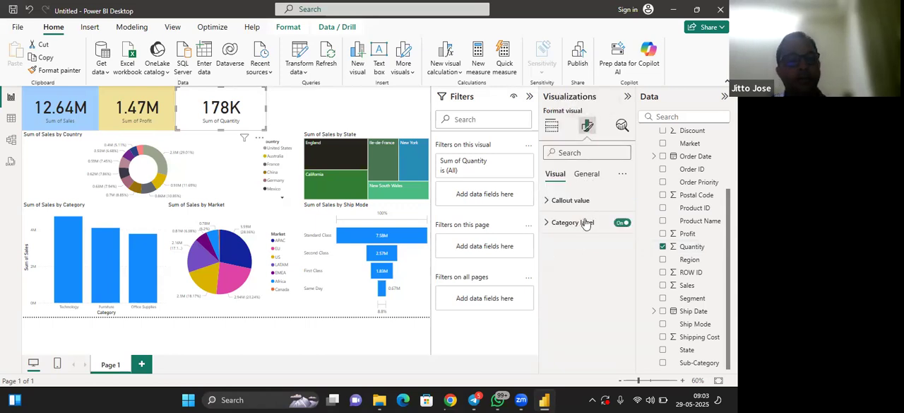
pyautogui.click(578, 245)
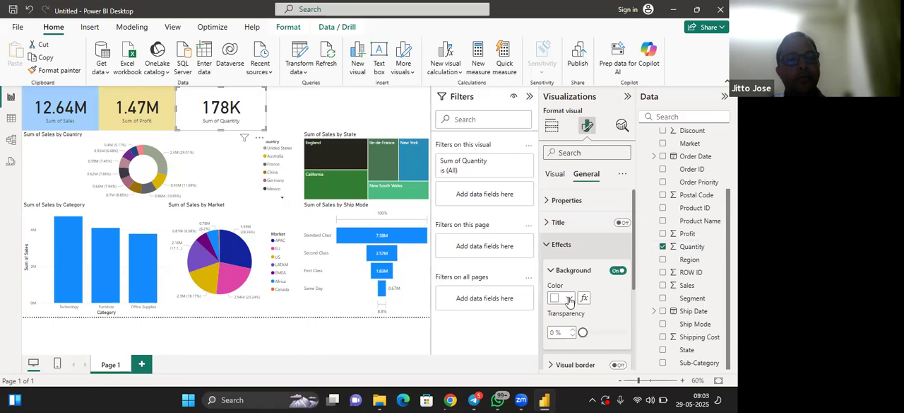
pyautogui.click(570, 298)
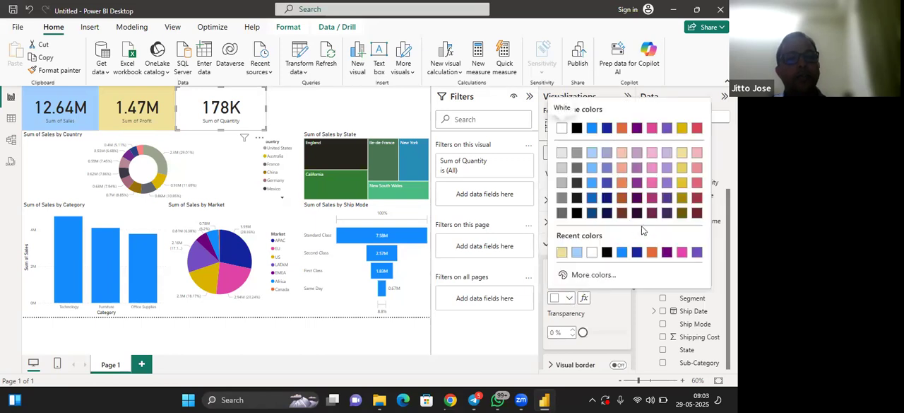
pyautogui.click(666, 198)
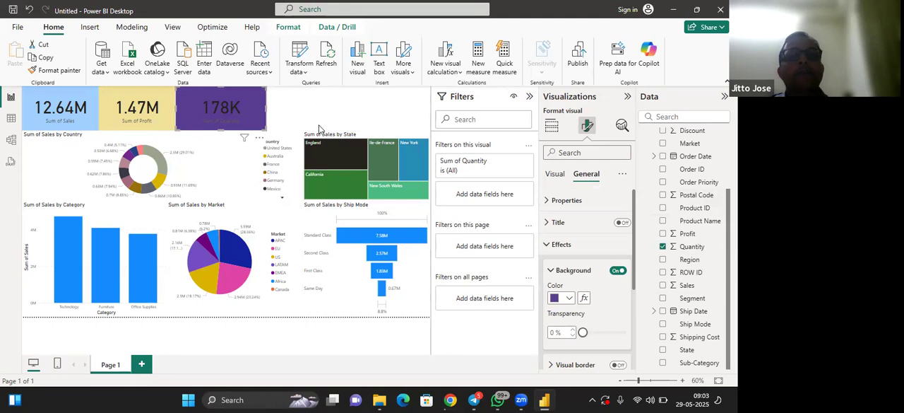
# Narrow the Quantity card, then add an empty fourth card directly against it and narrow that card to a similar width
pyautogui.moveTo(266, 108); pyautogui.dragTo(243, 108)
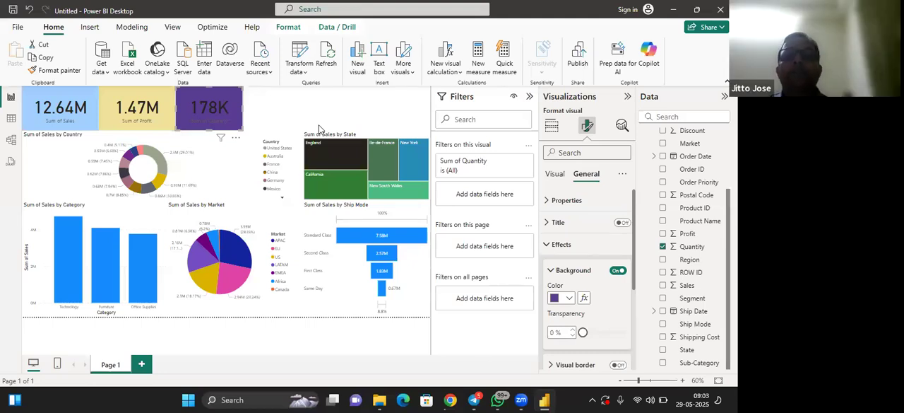
pyautogui.click(319, 128)
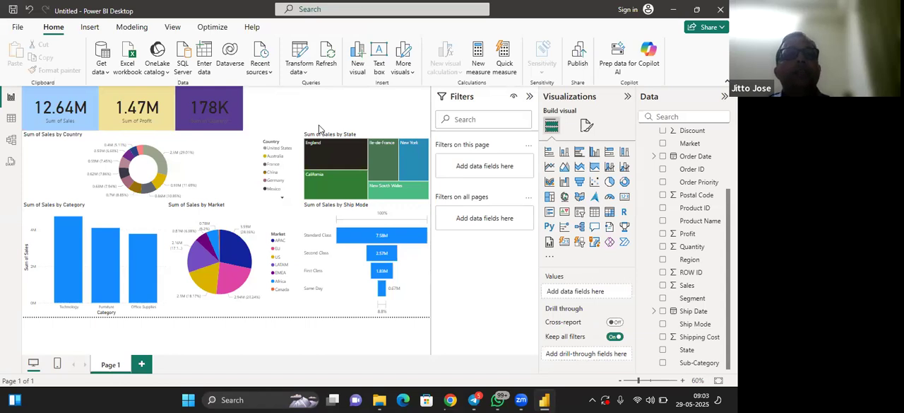
pyautogui.click(626, 200)
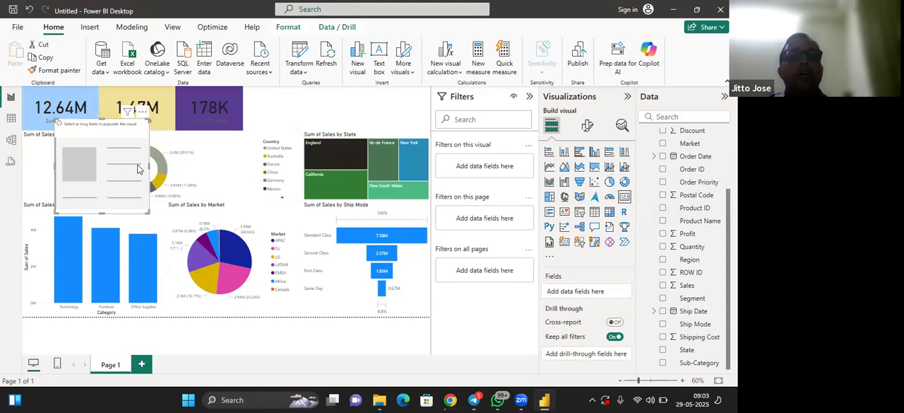
pyautogui.moveTo(143, 165); pyautogui.dragTo(286, 135)
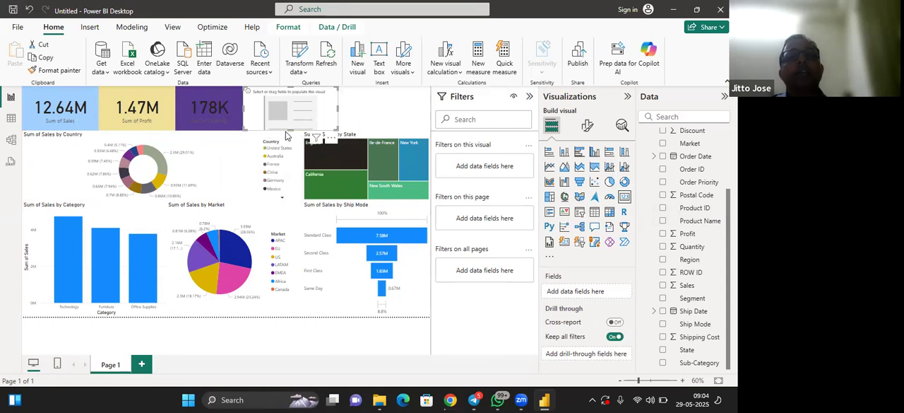
pyautogui.moveTo(337, 109); pyautogui.dragTo(305, 108)
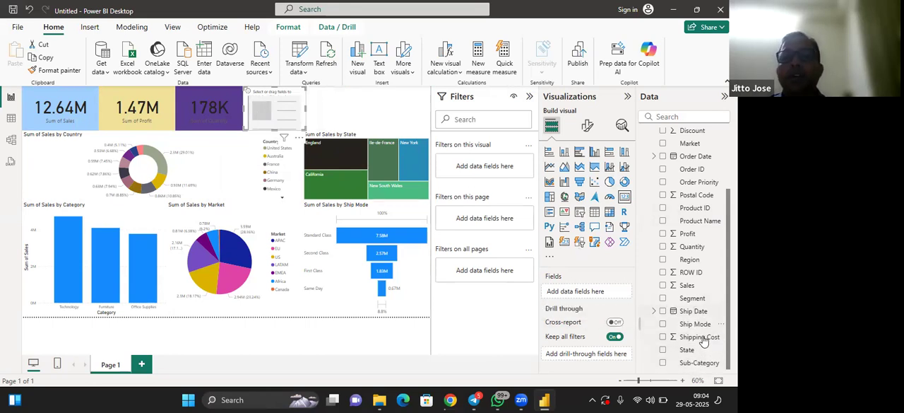
# Show the sum of Shipping Cost in the fourth card and set its background colour to the light grey theme shade just below white
pyautogui.moveTo(700, 340); pyautogui.dragTo(598, 293)
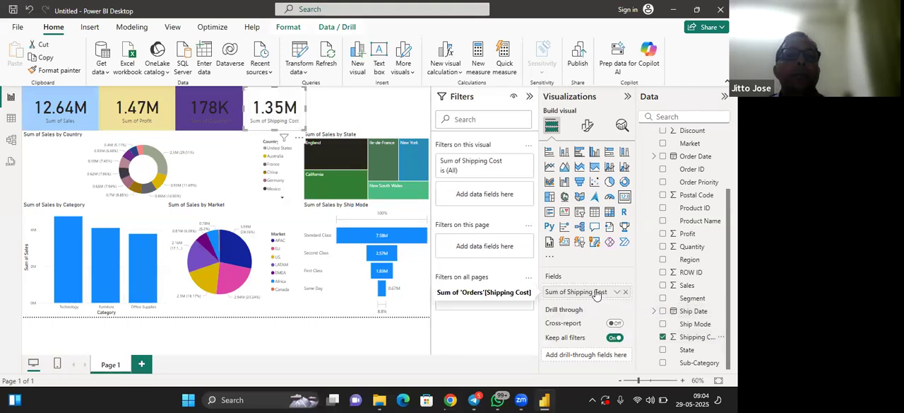
pyautogui.click(587, 126)
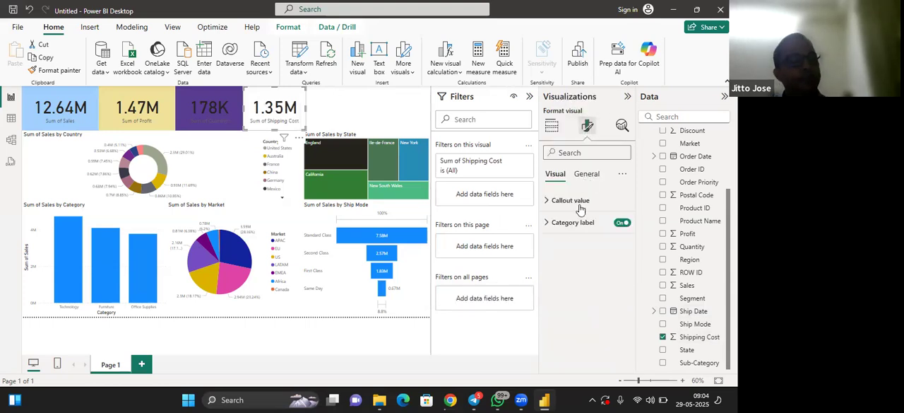
pyautogui.click(587, 173)
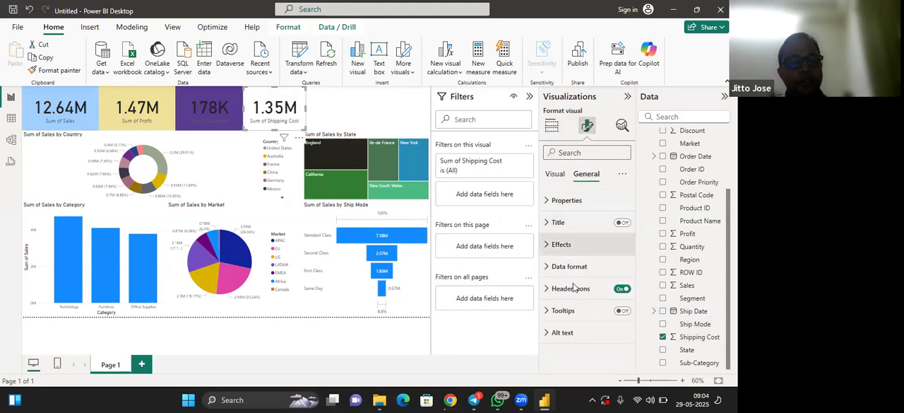
pyautogui.click(561, 243)
pyautogui.click(570, 298)
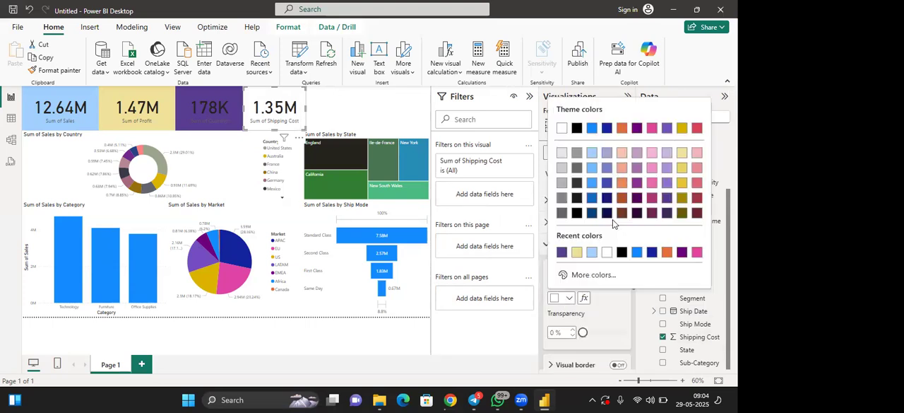
pyautogui.click(562, 153)
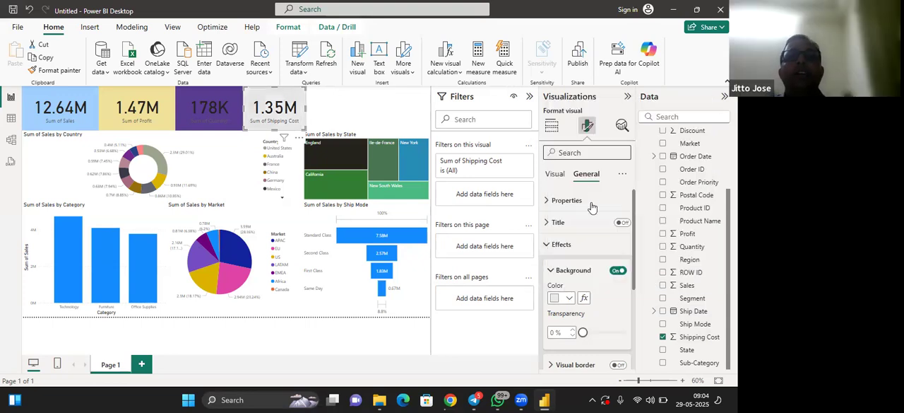
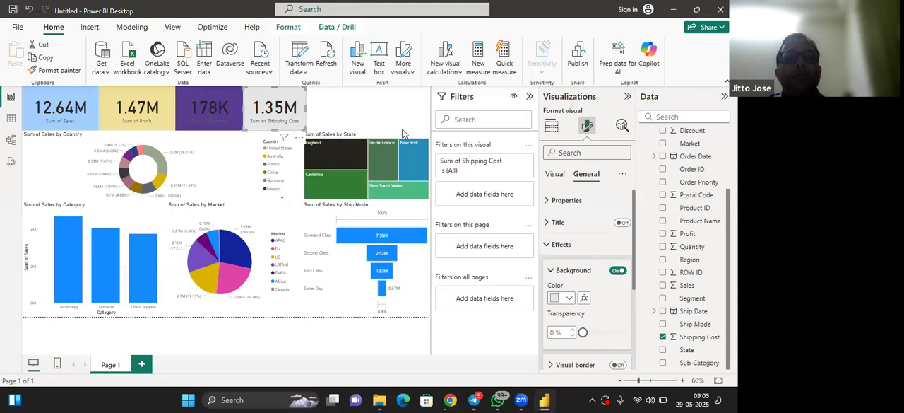
# Add an empty slicer directly against the Shipping Cost card, shortened to the height of the card row and narrowed to a similar width
pyautogui.click(403, 130)
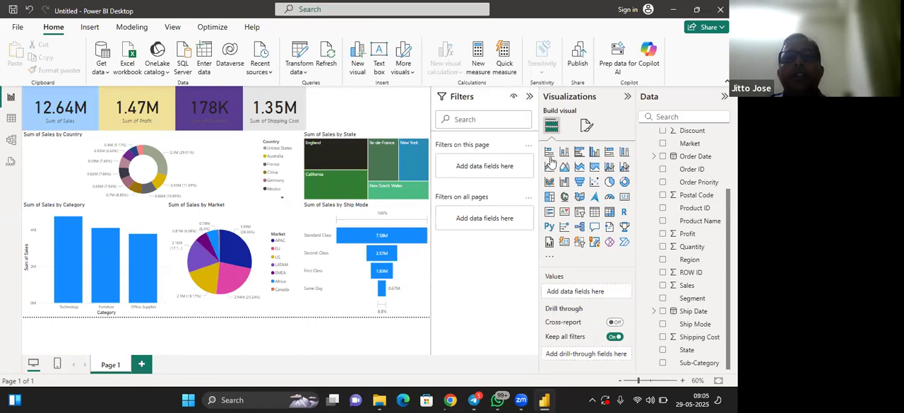
pyautogui.click(581, 213)
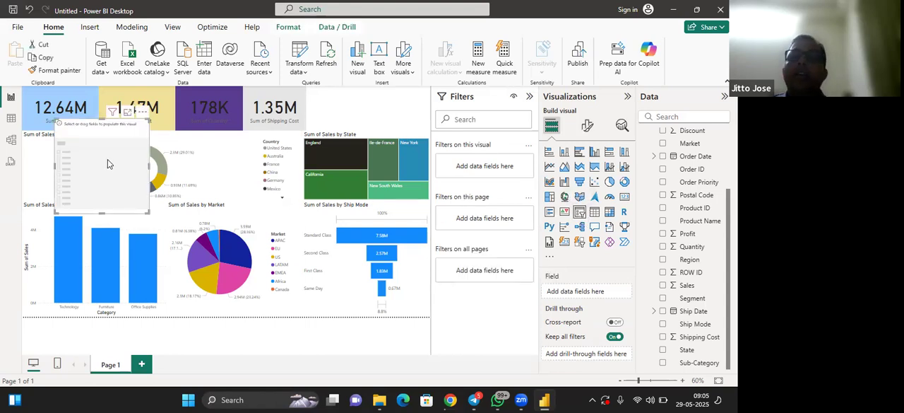
pyautogui.moveTo(107, 163); pyautogui.dragTo(358, 126)
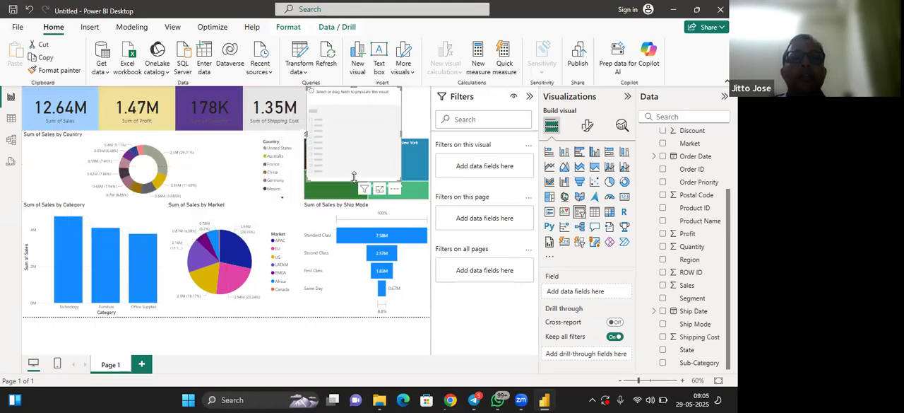
pyautogui.moveTo(354, 177); pyautogui.dragTo(352, 131)
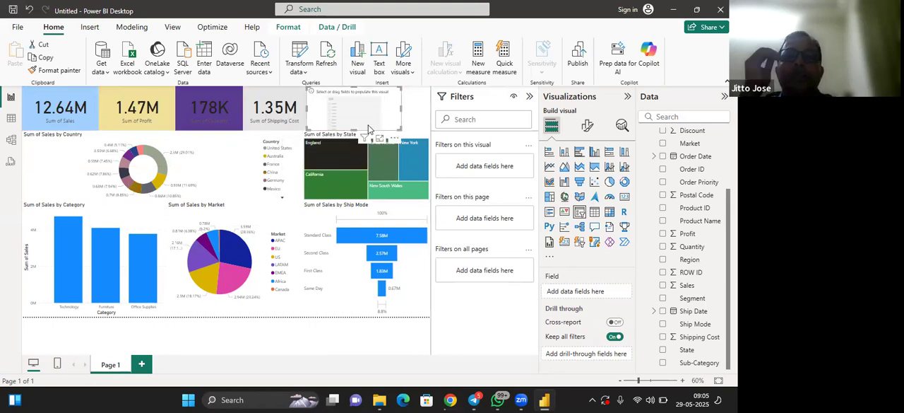
pyautogui.moveTo(402, 110); pyautogui.dragTo(374, 106)
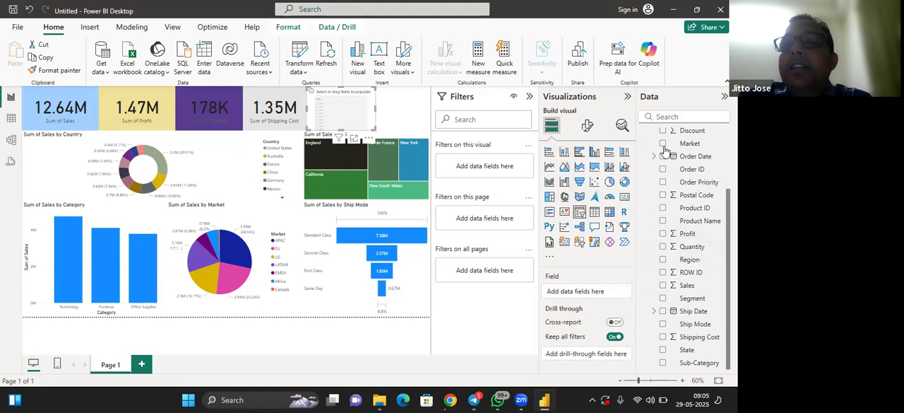
# Use the Category field from Orders as the field of the empty slicer
pyautogui.scroll(1, 710, 183)
pyautogui.scroll(3, 710, 184)
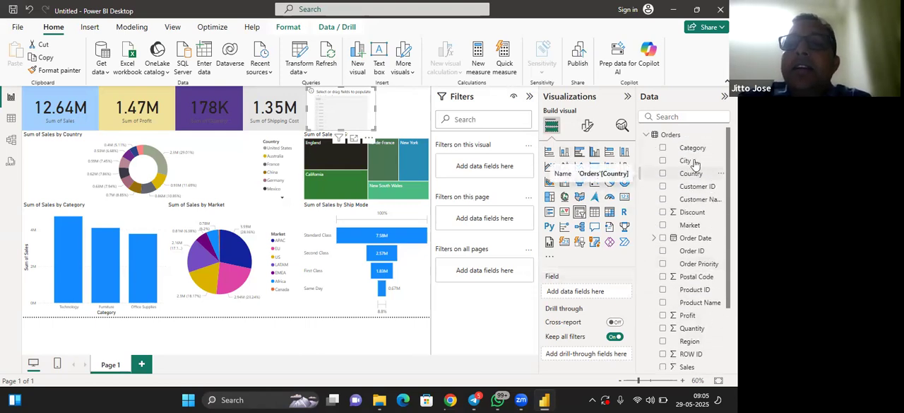
pyautogui.moveTo(695, 150); pyautogui.dragTo(592, 293)
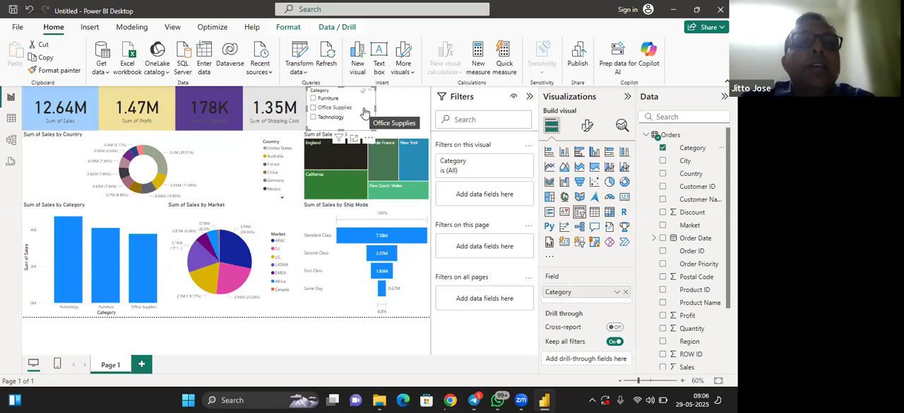
# Try out the Category slicer by filtering the page to Furniture, clearing that choice and filtering to Office Supplies
pyautogui.click(328, 99)
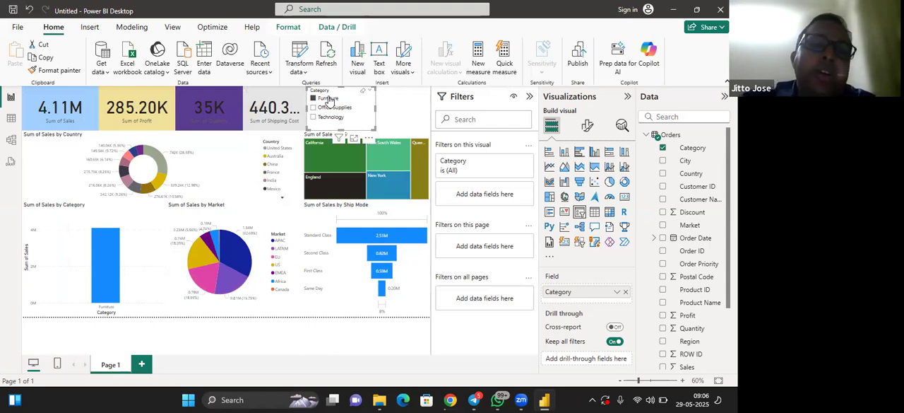
pyautogui.click(329, 98)
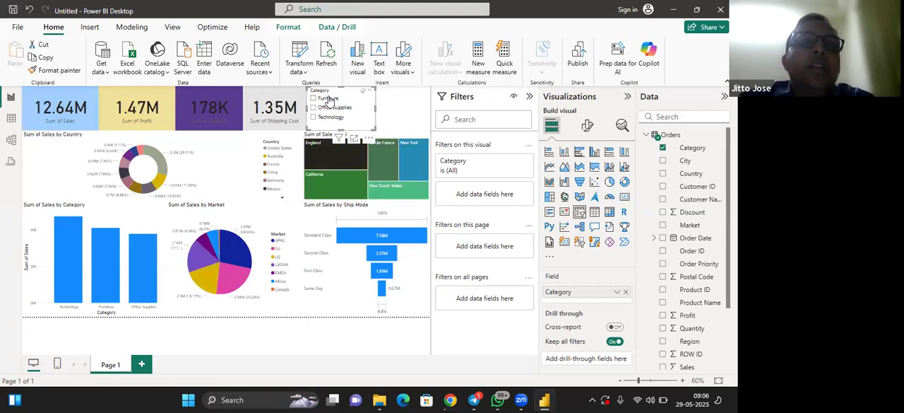
pyautogui.click(339, 111)
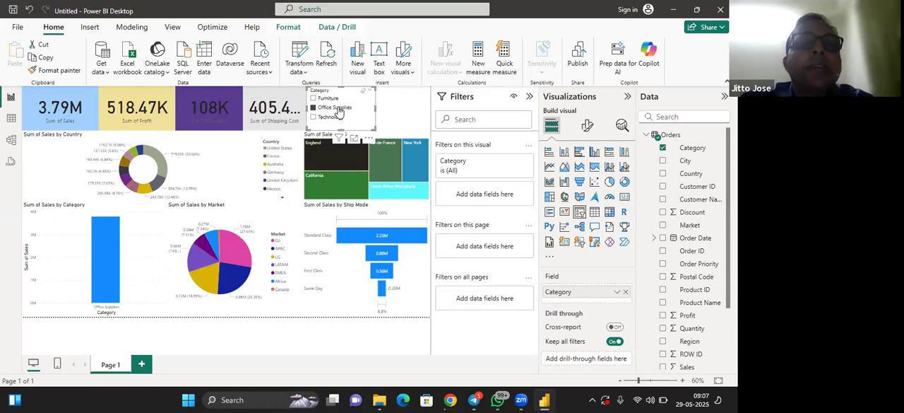
# Set the Category slicer's background colour to the lightest pink theme shade and clear its Office Supplies selection
pyautogui.click(588, 128)
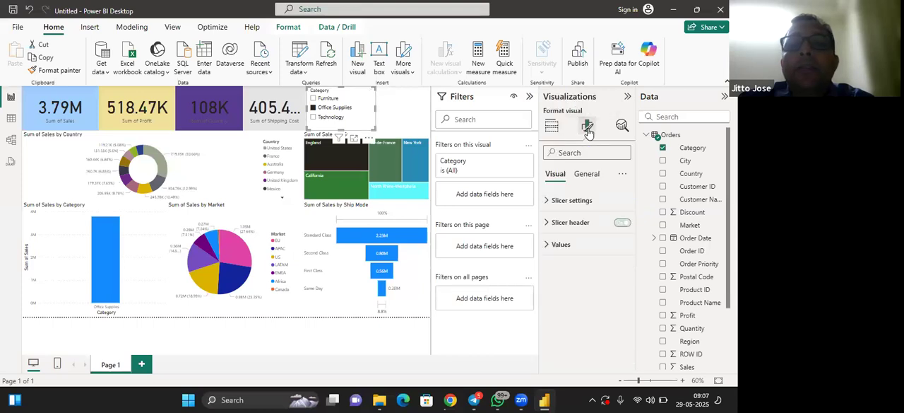
pyautogui.click(586, 173)
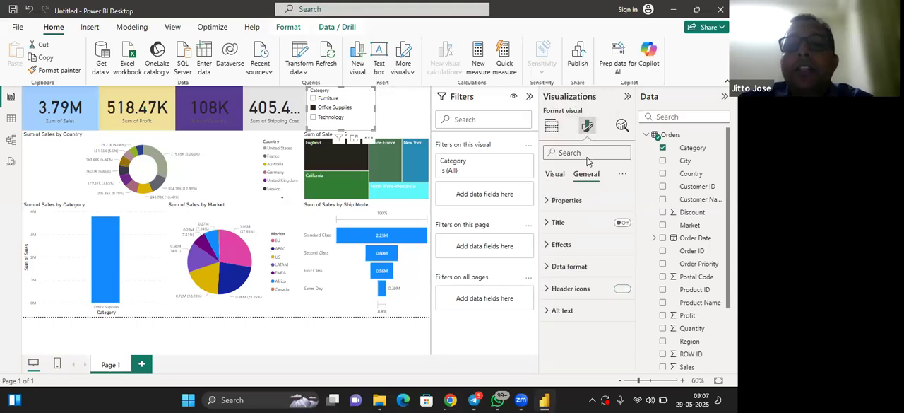
pyautogui.click(562, 244)
pyautogui.click(563, 297)
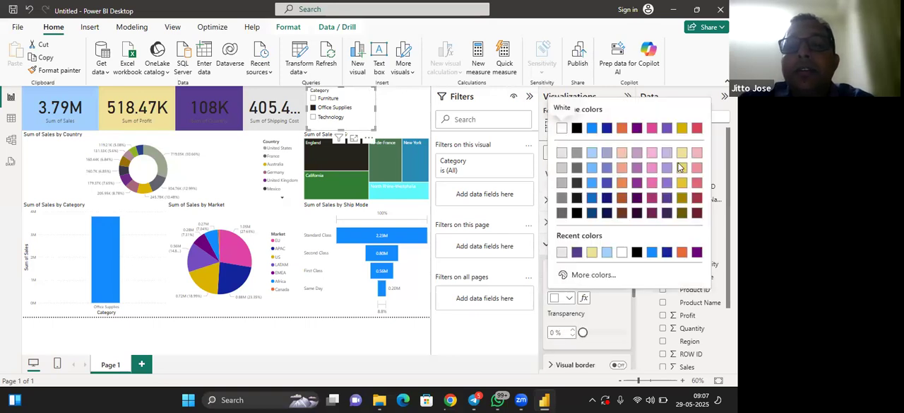
pyautogui.click(650, 154)
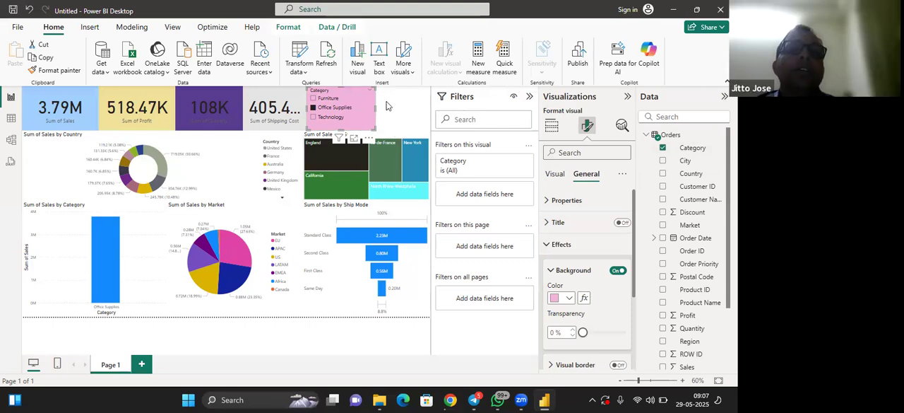
pyautogui.click(339, 110)
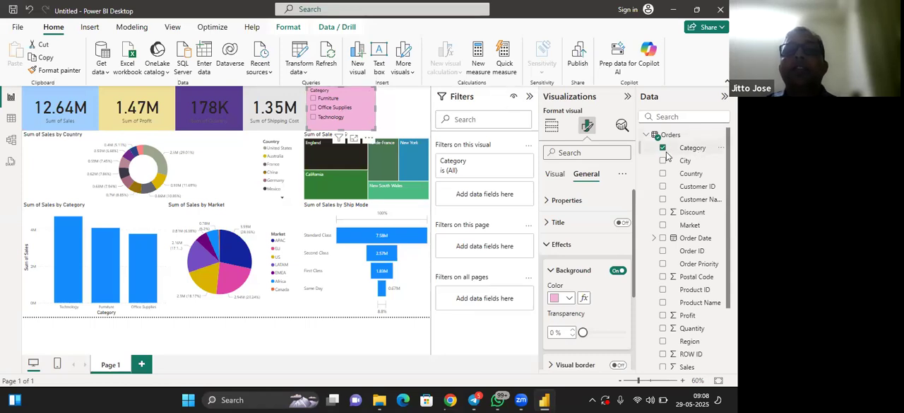
# Add a second empty slicer directly against the Category slicer, narrowed to the remaining page width and shortened to the card row's height
pyautogui.click(552, 128)
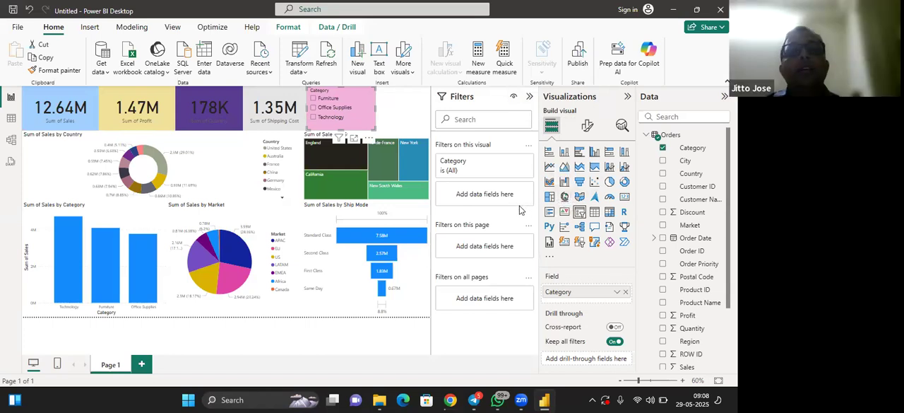
pyautogui.click(410, 106)
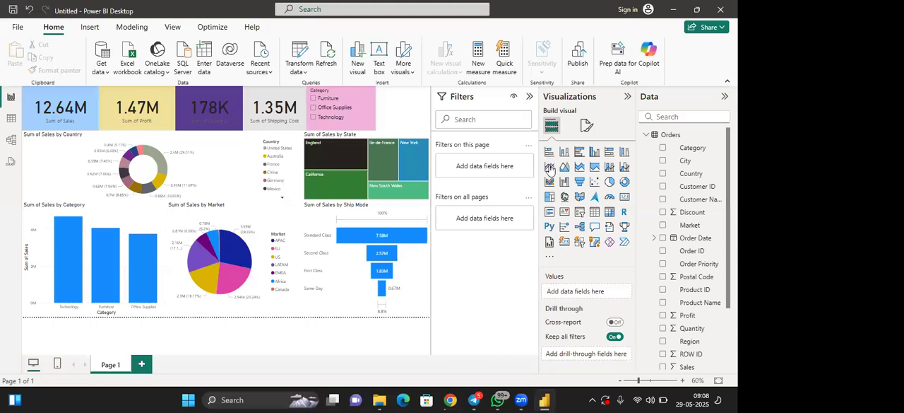
pyautogui.click(579, 211)
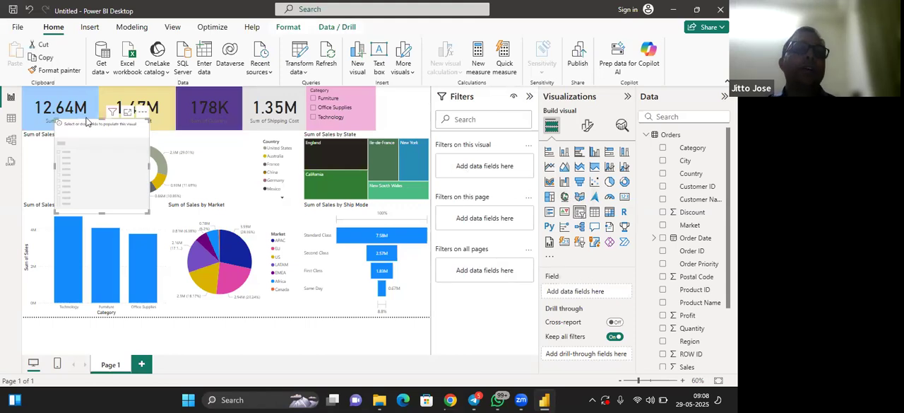
pyautogui.moveTo(99, 182); pyautogui.dragTo(409, 87)
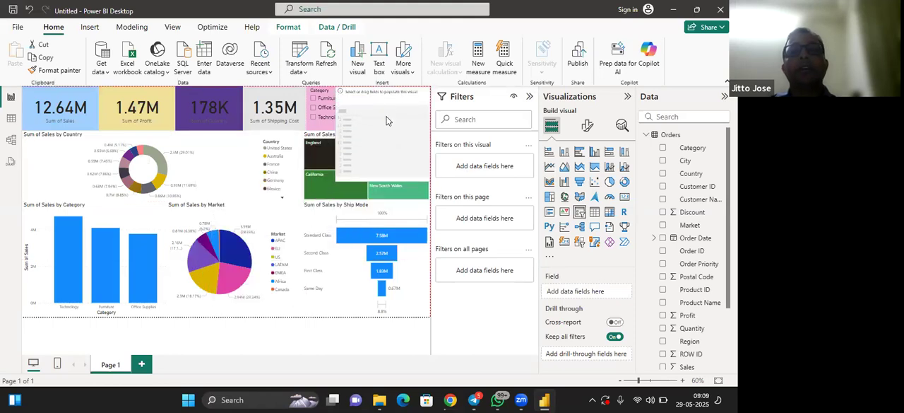
pyautogui.moveTo(336, 132); pyautogui.dragTo(369, 134)
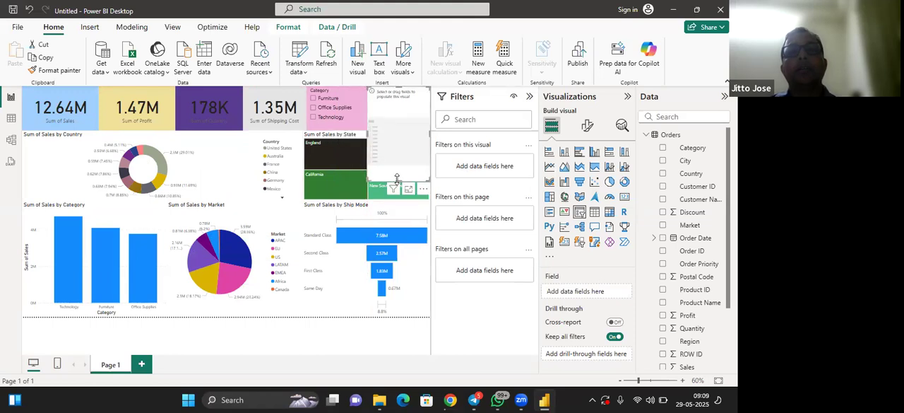
pyautogui.moveTo(397, 178); pyautogui.dragTo(395, 133)
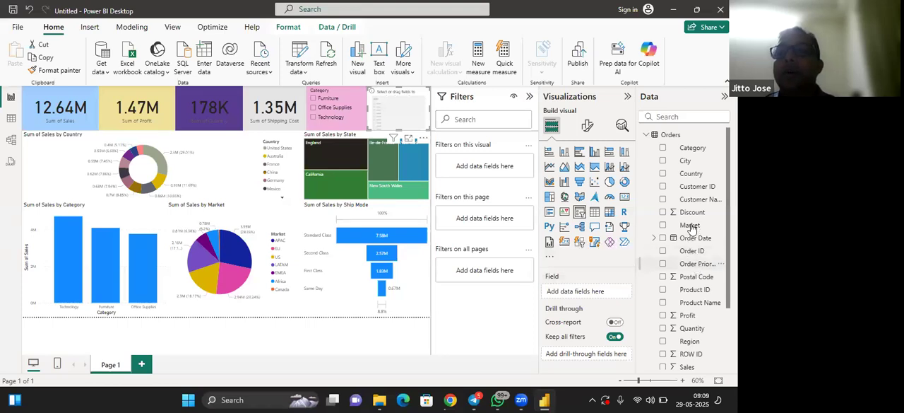
# Use the Market field in the second slicer and try it out by filtering the page to Africa and clearing that choice
pyautogui.moveTo(690, 226); pyautogui.dragTo(598, 292)
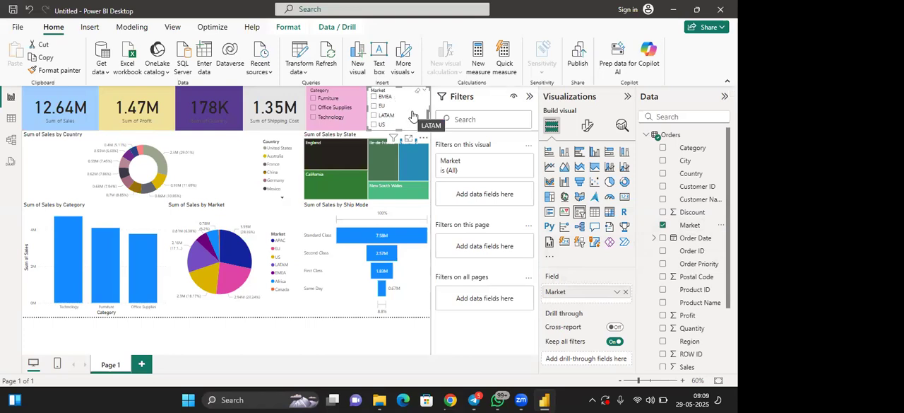
pyautogui.scroll(3, 413, 115)
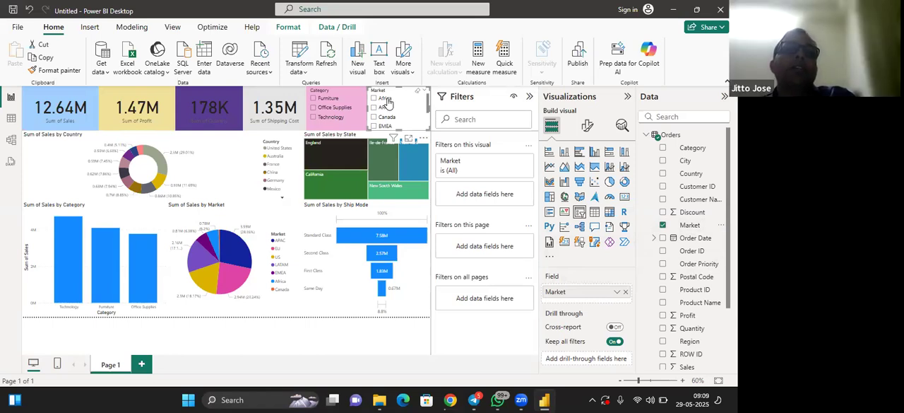
pyautogui.click(386, 100)
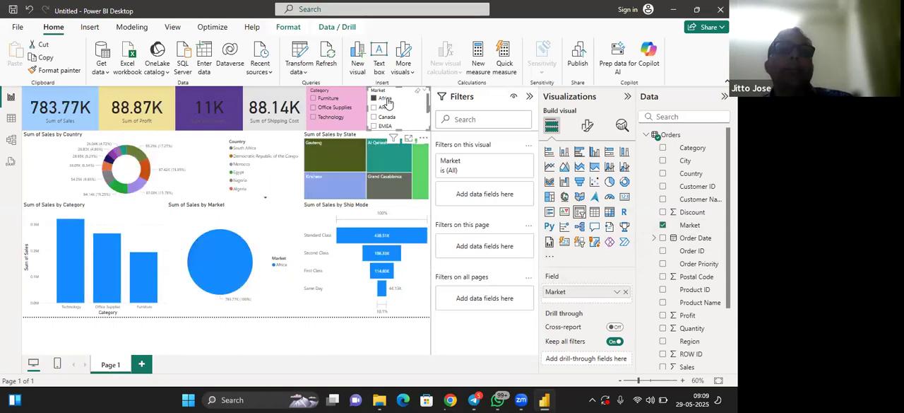
pyautogui.click(387, 102)
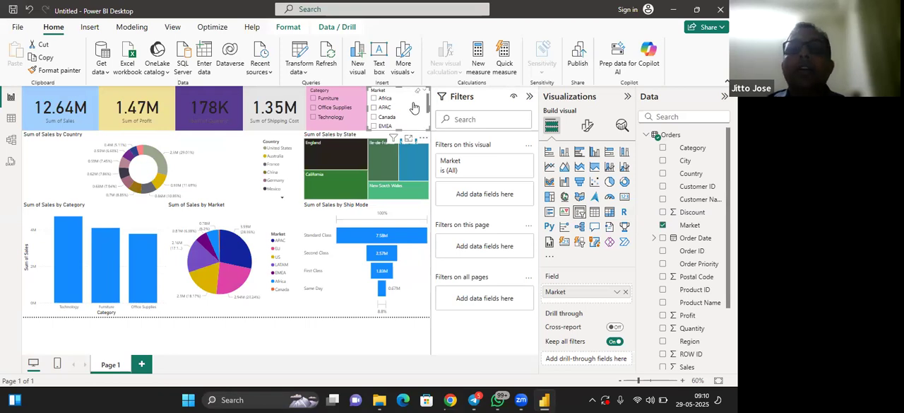
# Set the Market slicer's background colour to a light blue theme shade
pyautogui.click(586, 128)
pyautogui.click(587, 174)
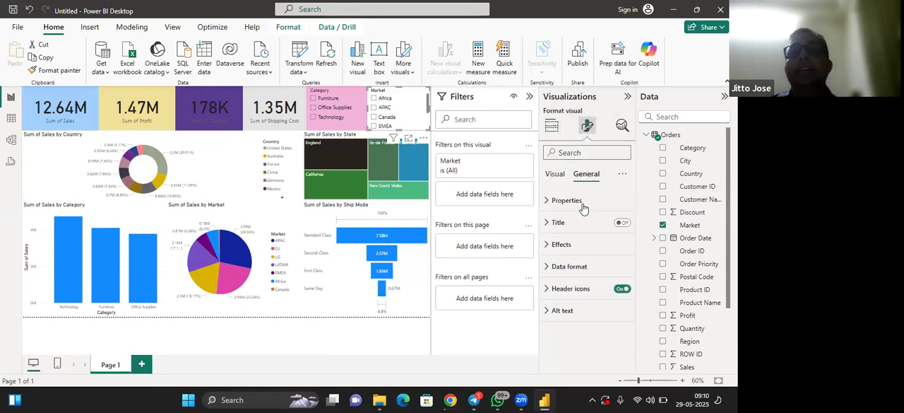
pyautogui.click(581, 243)
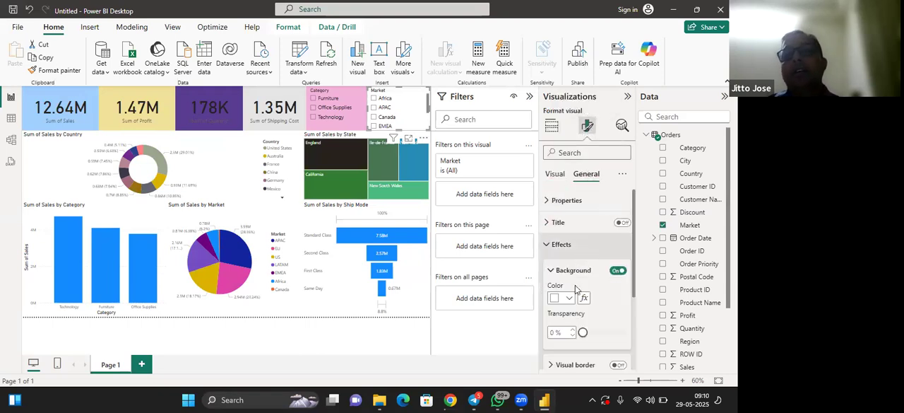
pyautogui.click(570, 298)
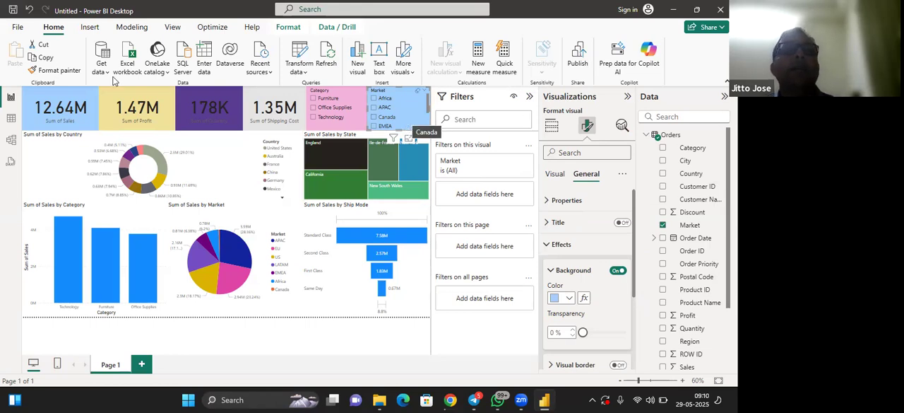
# Check the save locations for the report and export the report to PDF
pyautogui.click(17, 29)
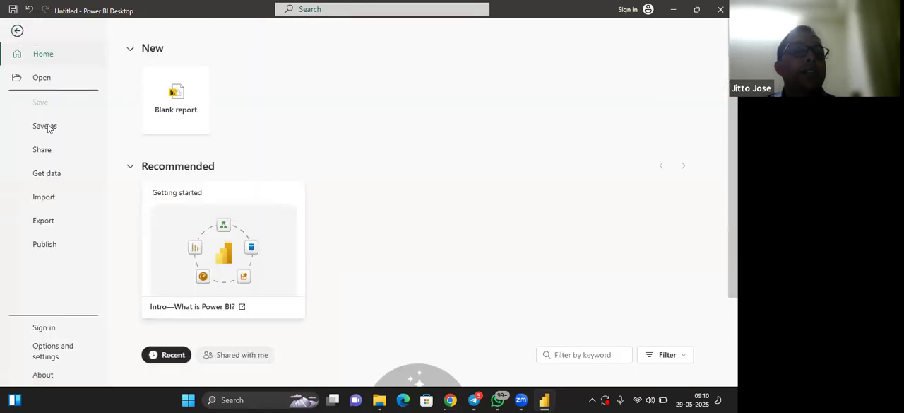
pyautogui.click(47, 127)
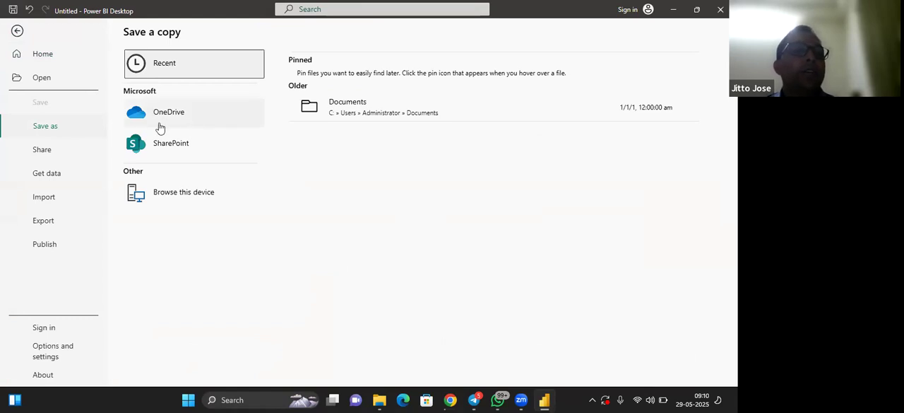
pyautogui.click(44, 220)
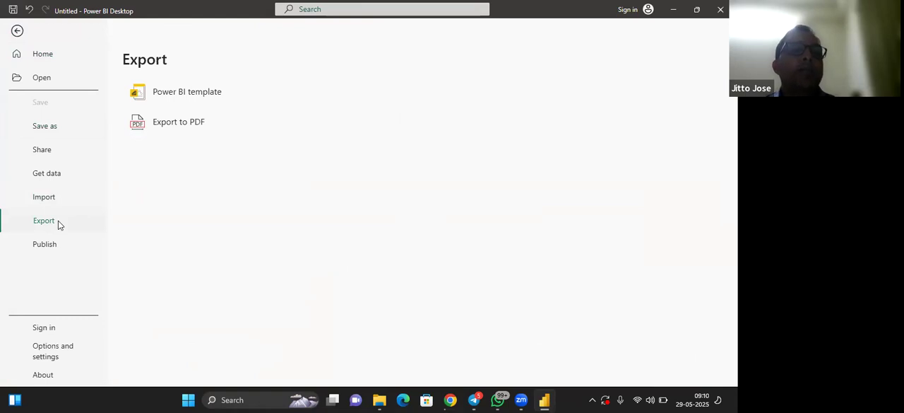
pyautogui.click(181, 123)
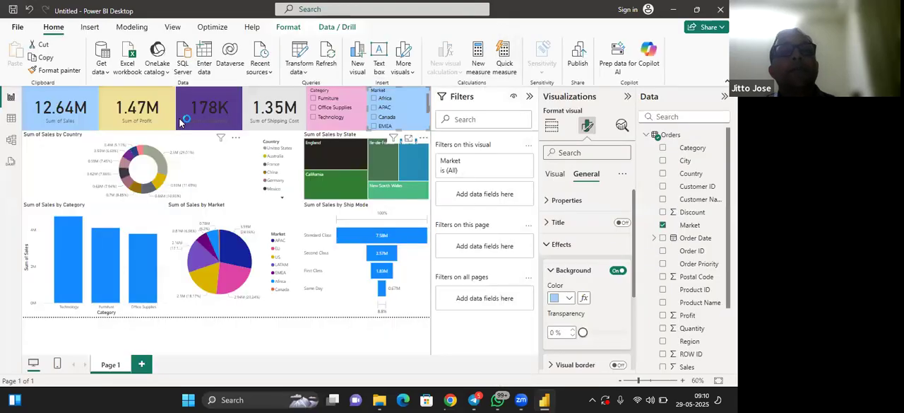